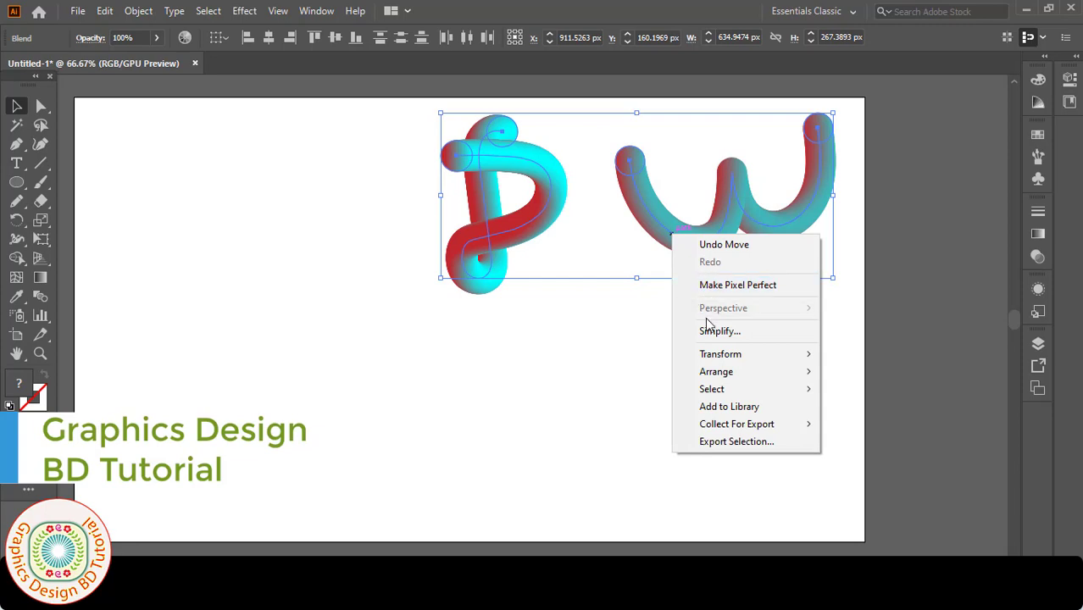
Move the P blend closer to the W and scale the W down to about 310 by 182 px.
{"action": "left_click", "coordinate": [638, 342]}
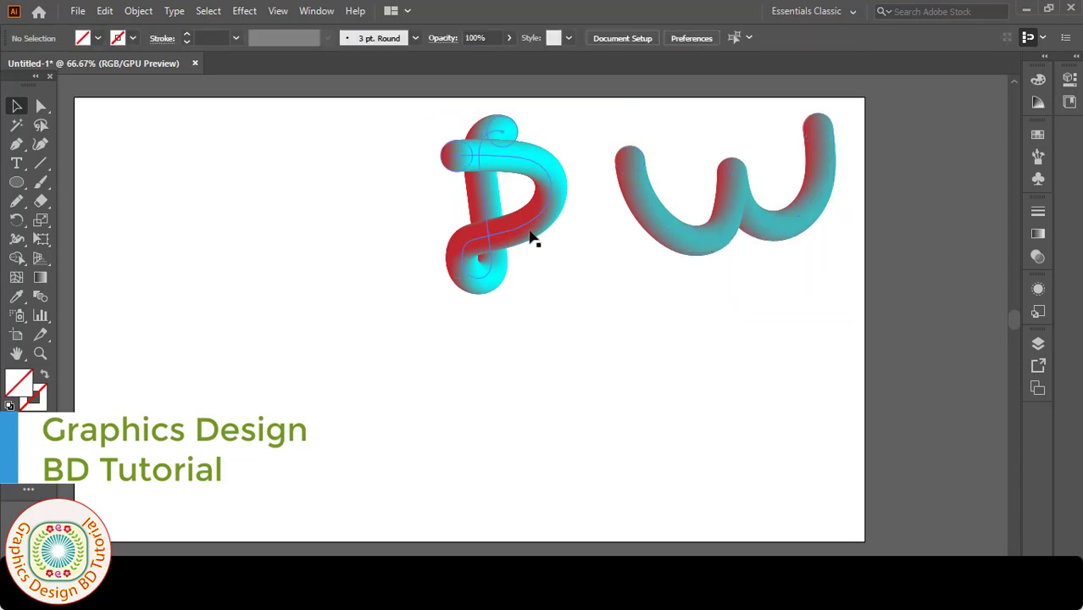
{"action": "left_click_drag", "start_coordinate": [530, 237], "coordinate": [559, 226]}
{"action": "left_click", "coordinate": [648, 339]}
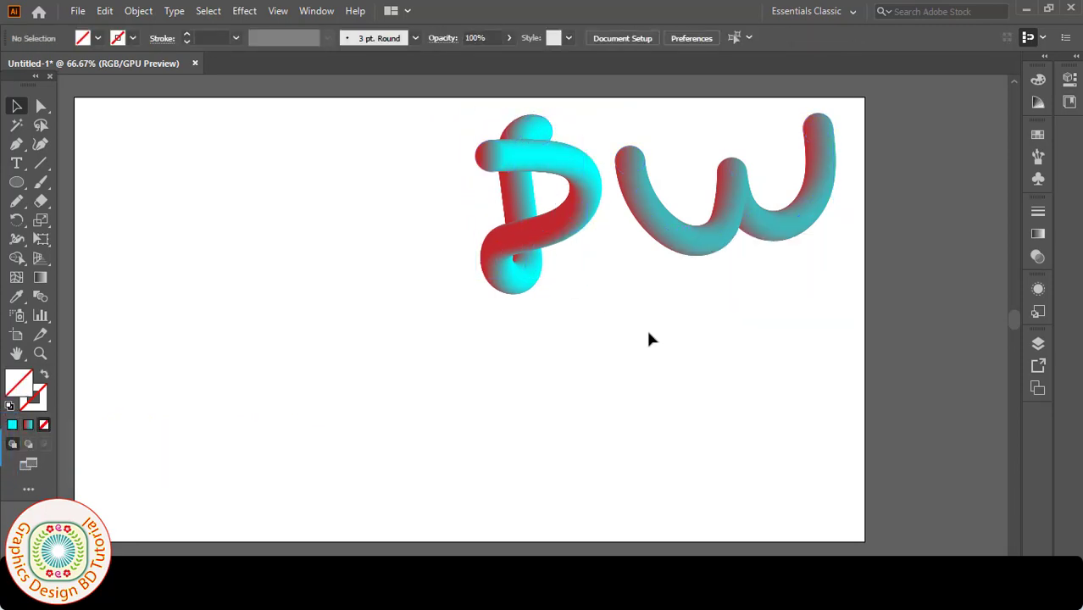
{"action": "left_click", "coordinate": [807, 240]}
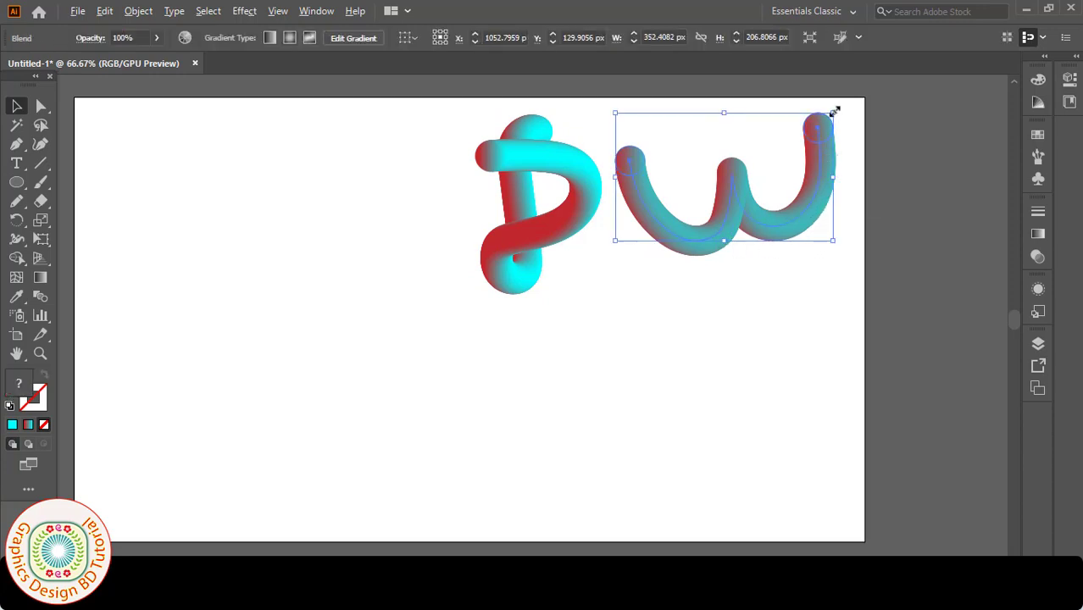
{"action": "left_click_drag", "start_coordinate": [833, 111], "coordinate": [820, 122]}
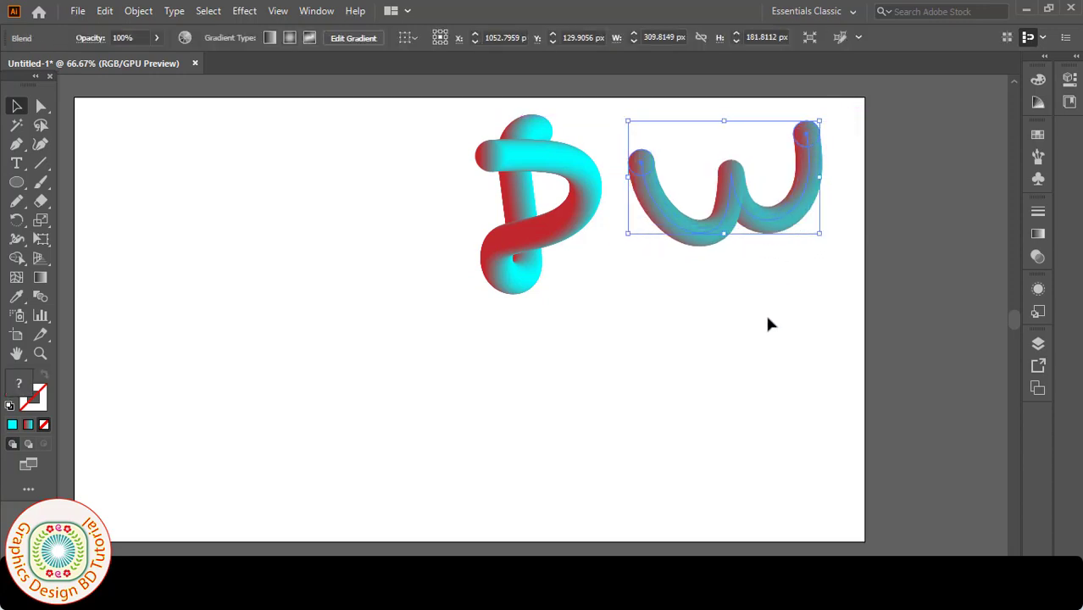
{"action": "left_click", "coordinate": [767, 322]}
{"action": "left_click_drag", "start_coordinate": [571, 222], "coordinate": [577, 223]}
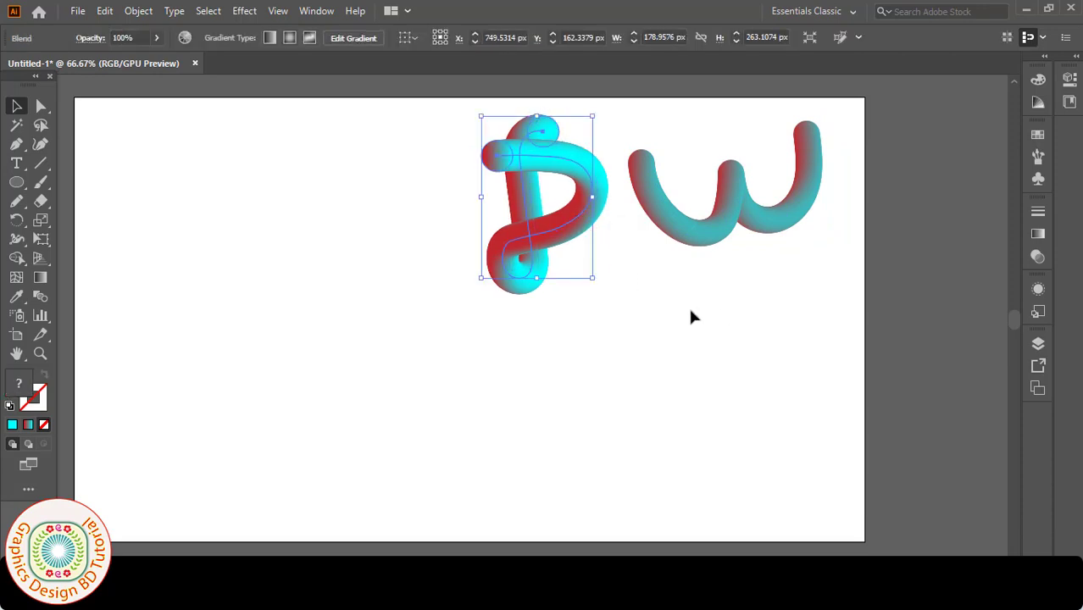
{"action": "left_click", "coordinate": [691, 317]}
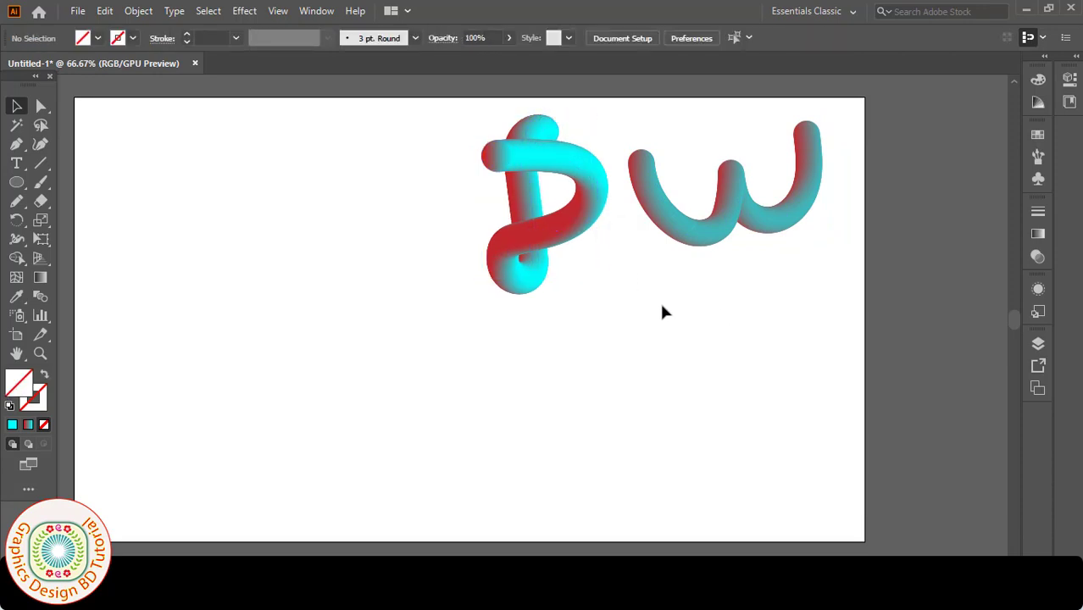
Group the blended P and W letters and delete the group from the artboard.
{"action": "left_click", "coordinate": [577, 226]}
{"action": "left_click", "coordinate": [609, 230]}
{"action": "left_click_drag", "start_coordinate": [820, 243], "coordinate": [819, 239]}
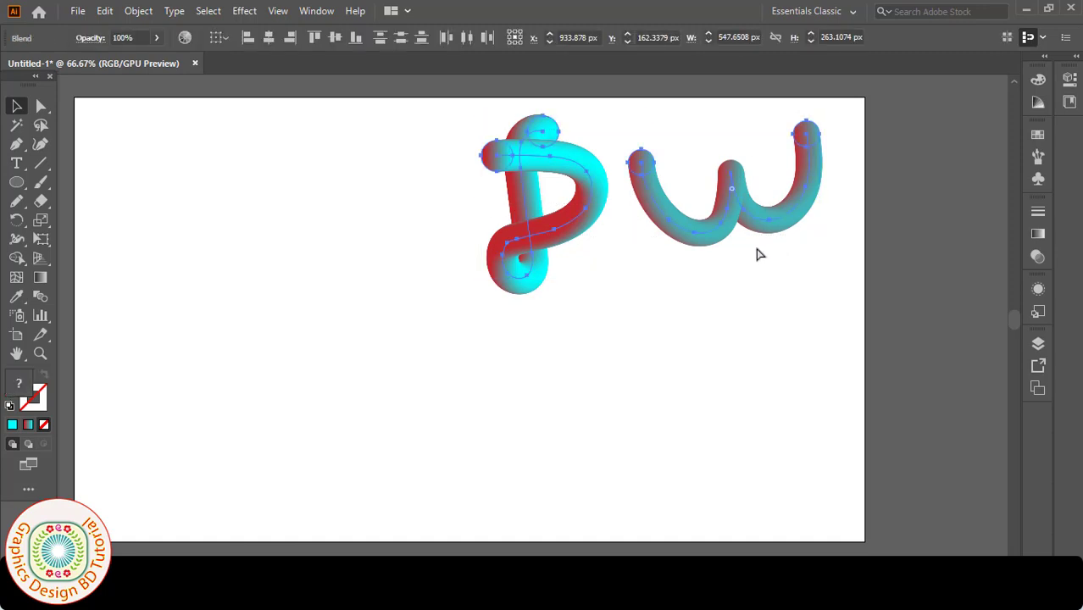
{"action": "key", "text": "ctrl+g"}
{"action": "left_click", "coordinate": [691, 392]}
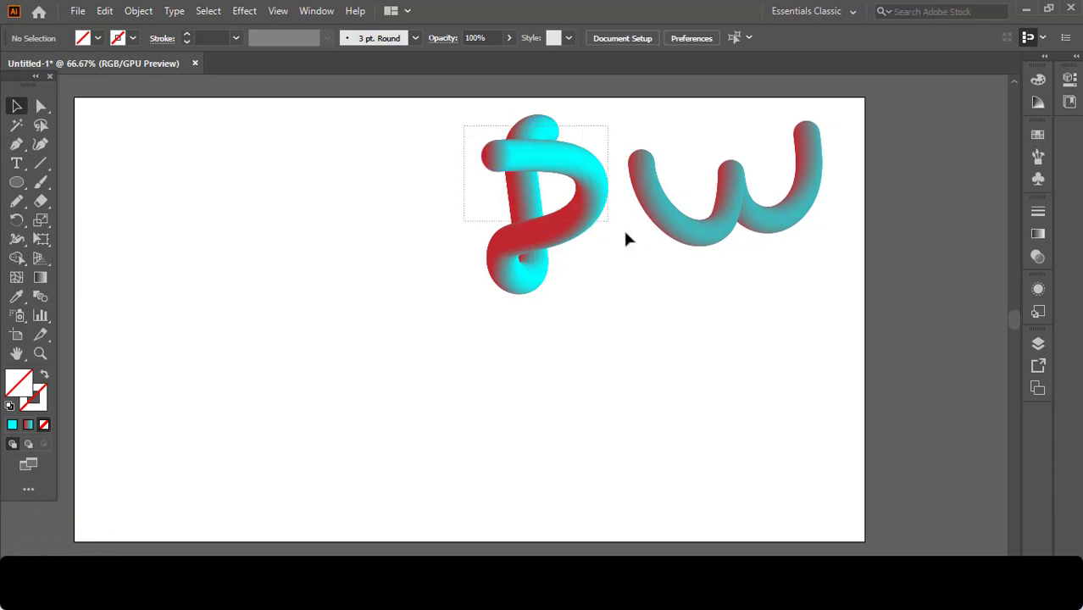
{"action": "left_click_drag", "start_coordinate": [806, 290], "coordinate": [817, 291]}
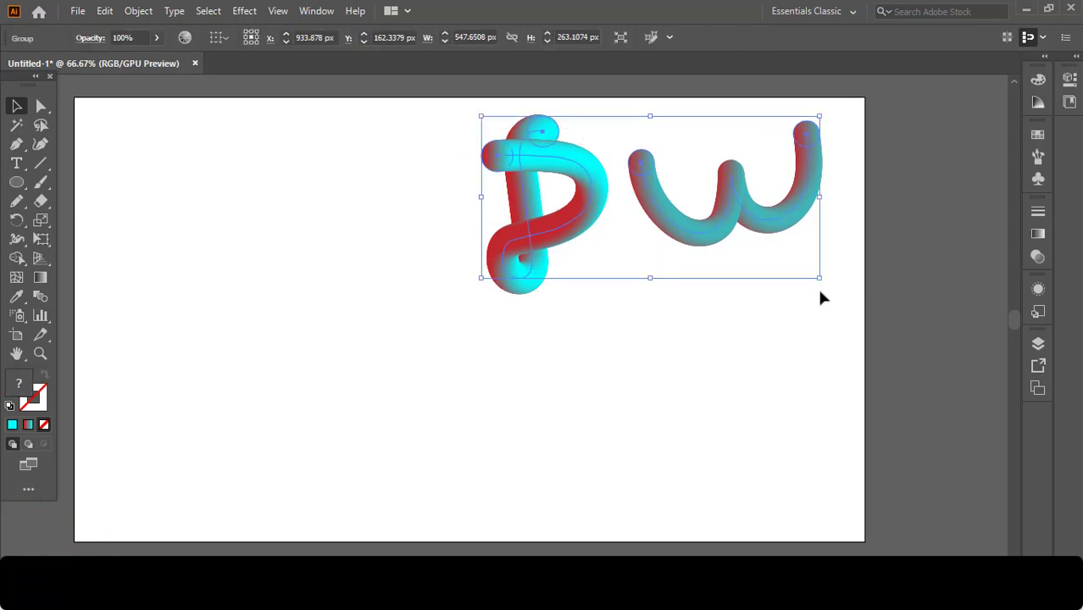
{"action": "key", "text": "Delete"}
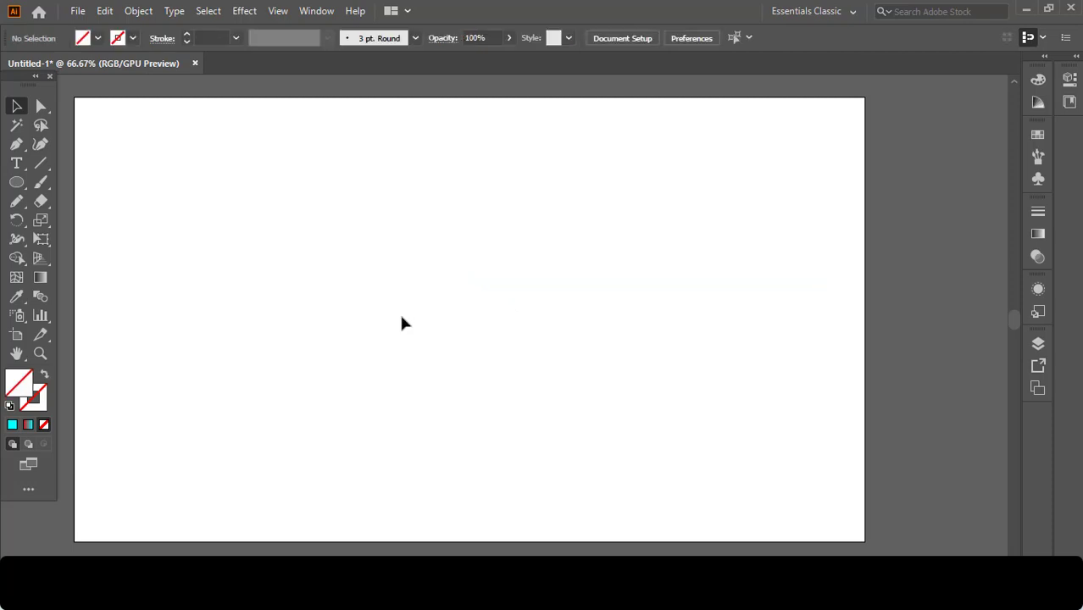
Draw a circle about 104 px in diameter near the artboard's upper-left corner with the Ellipse tool.
{"action": "left_click", "coordinate": [13, 186]}
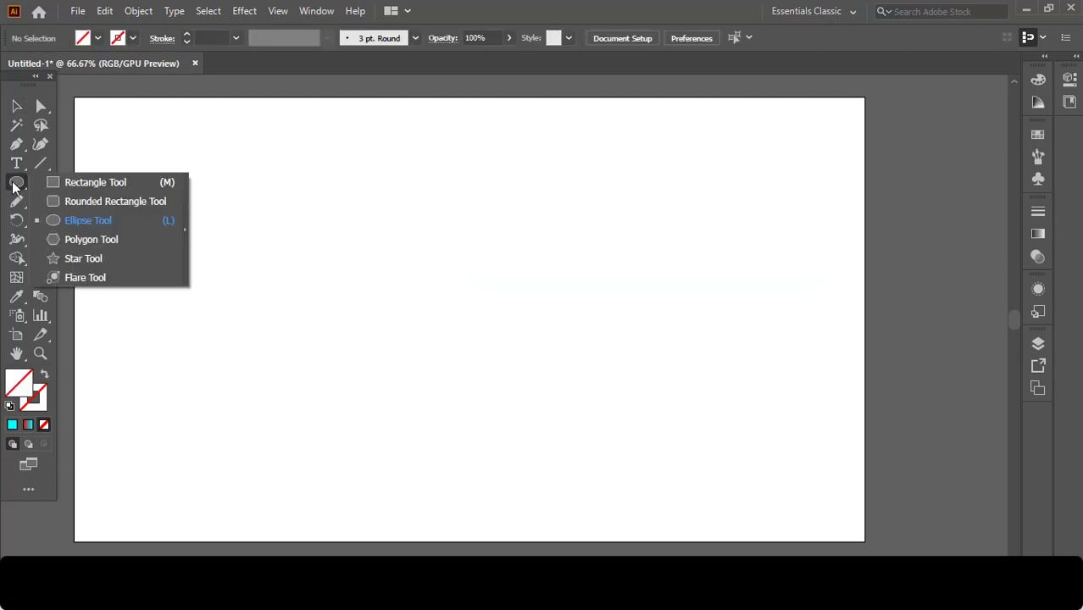
{"action": "left_click", "coordinate": [56, 219]}
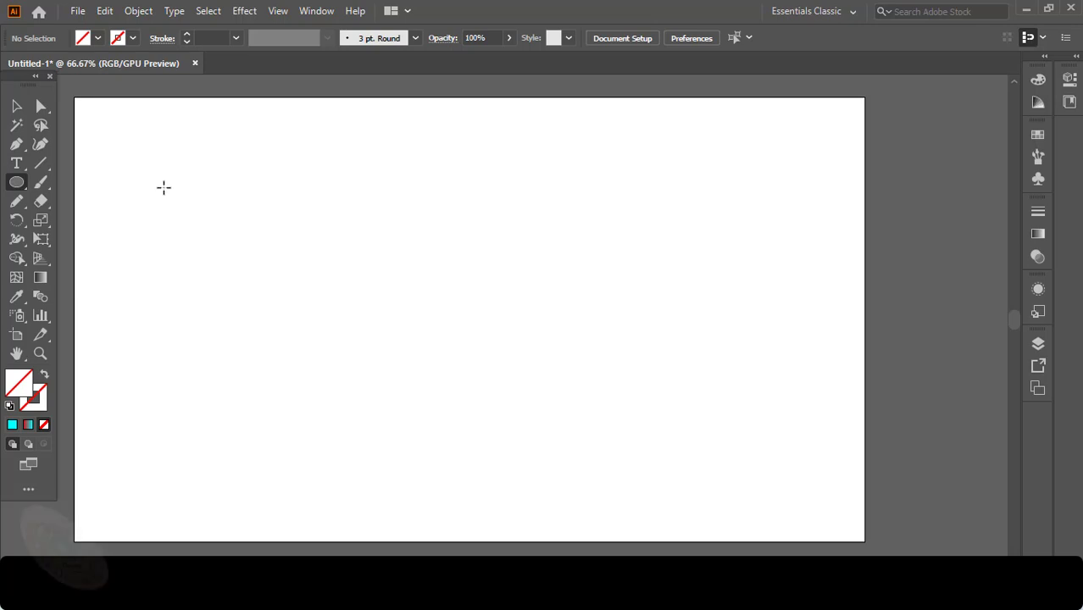
{"action": "left_click_drag", "start_coordinate": [156, 176], "coordinate": [197, 201]}
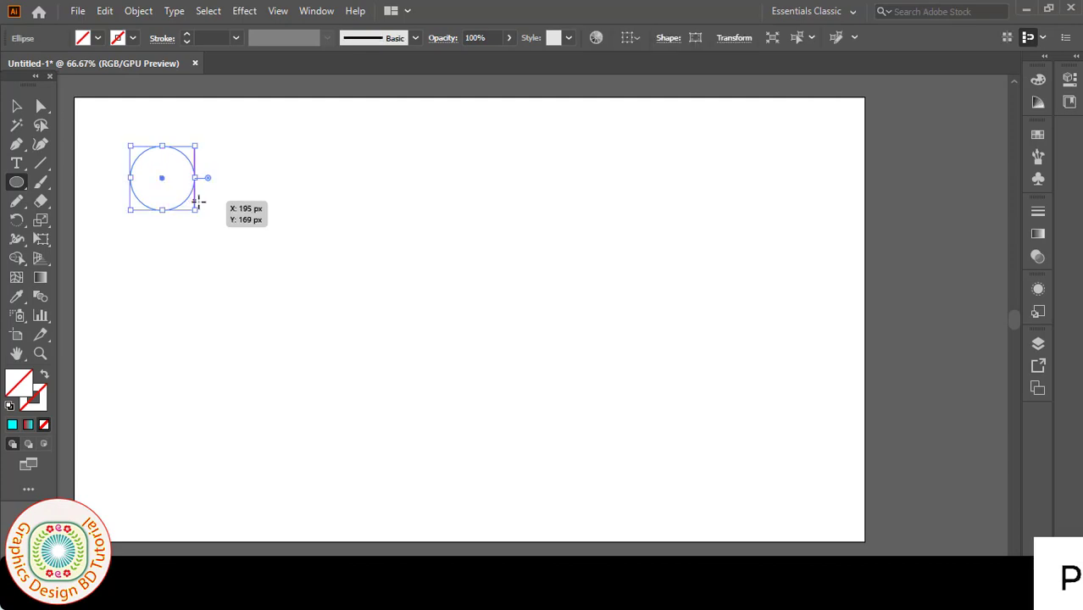
{"action": "key", "text": "v"}
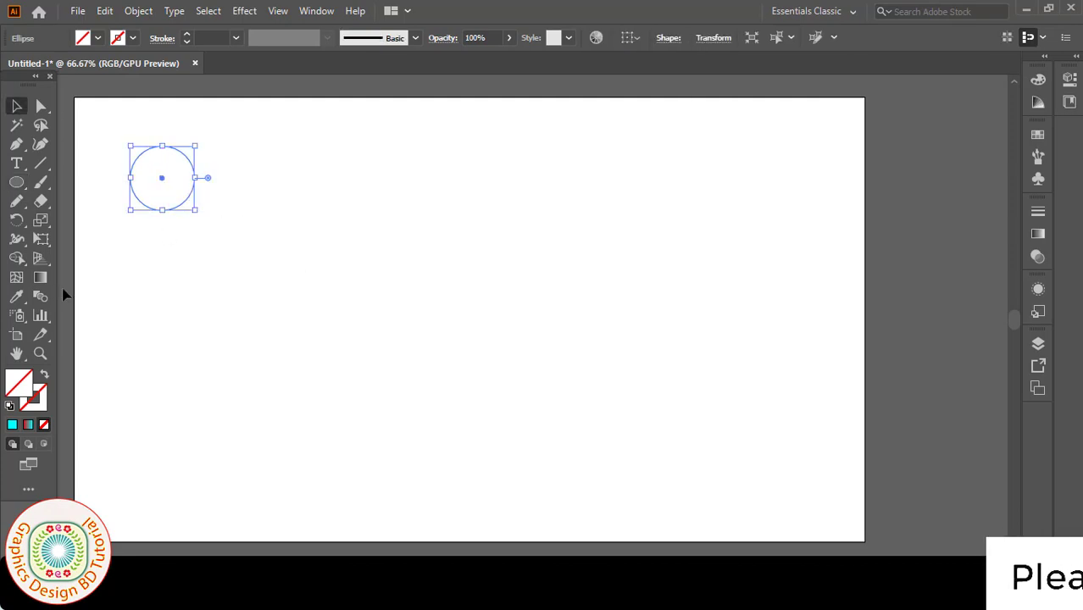
Fill the circle with the red-to-cyan linear gradient.
{"action": "left_click", "coordinate": [41, 278]}
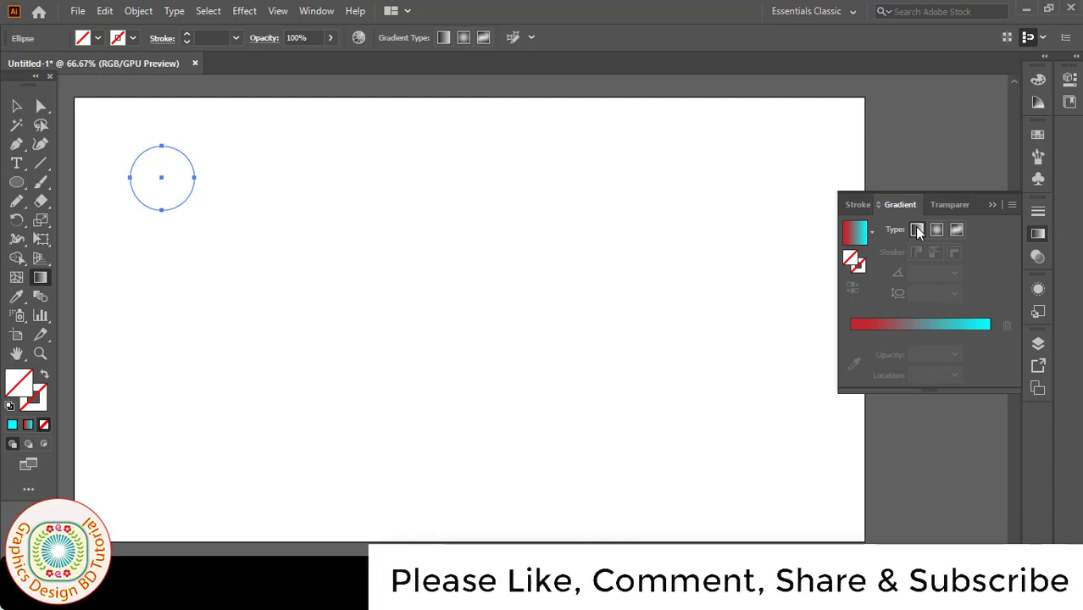
{"action": "left_click", "coordinate": [917, 231]}
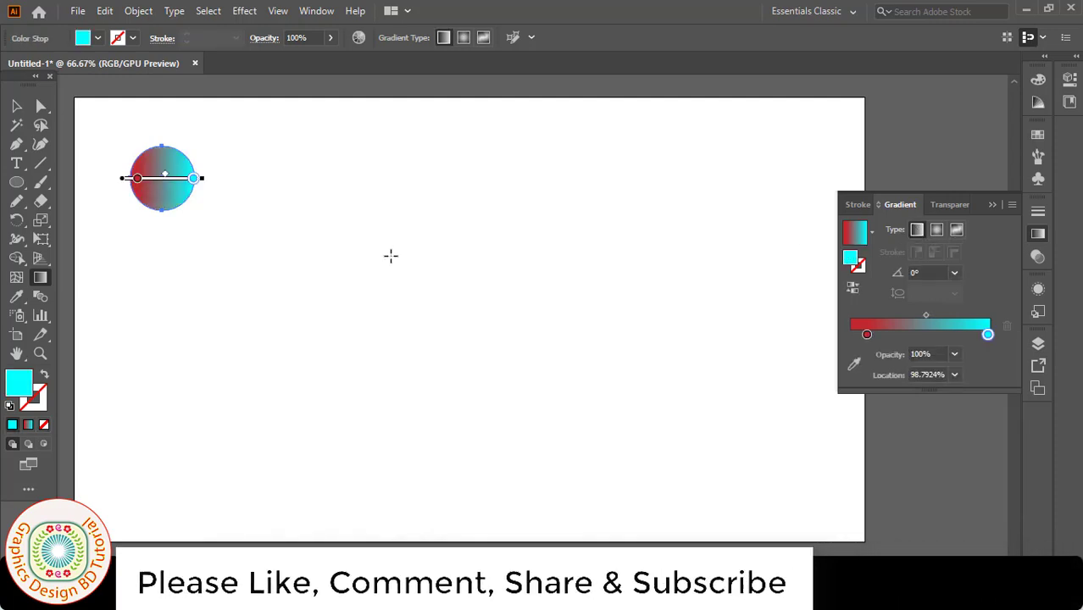
{"action": "key", "text": "v"}
{"action": "left_click", "coordinate": [111, 196]}
{"action": "left_click", "coordinate": [180, 193]}
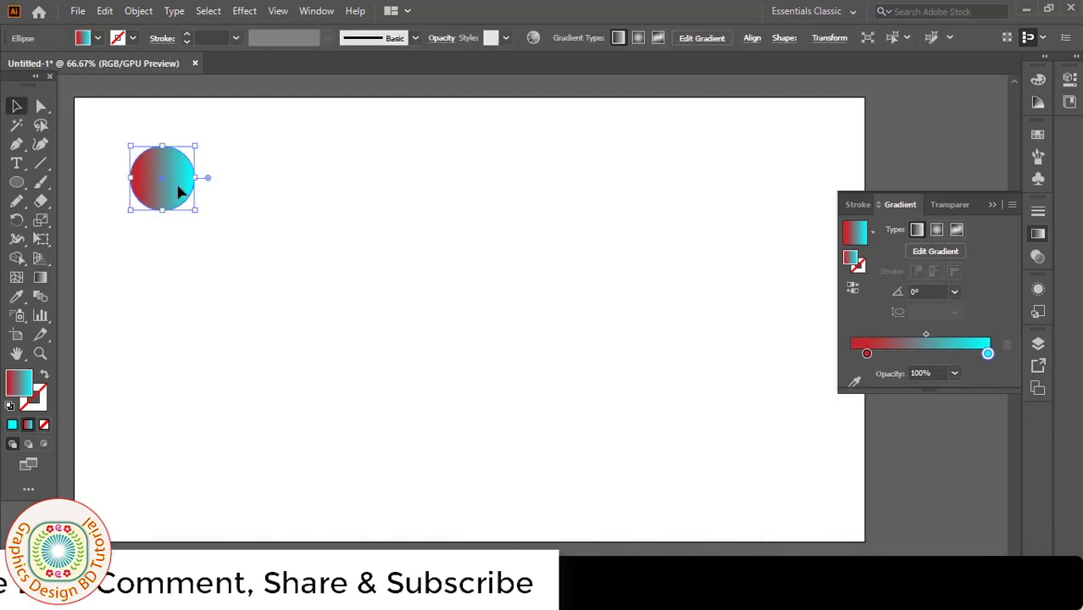
Duplicate the gradient circle horizontally to its right, spanning about 437 px overall, and make a blend between the two circles.
{"action": "left_click_drag", "start_coordinate": [178, 188], "coordinate": [410, 223]}
{"action": "left_click", "coordinate": [207, 189]}
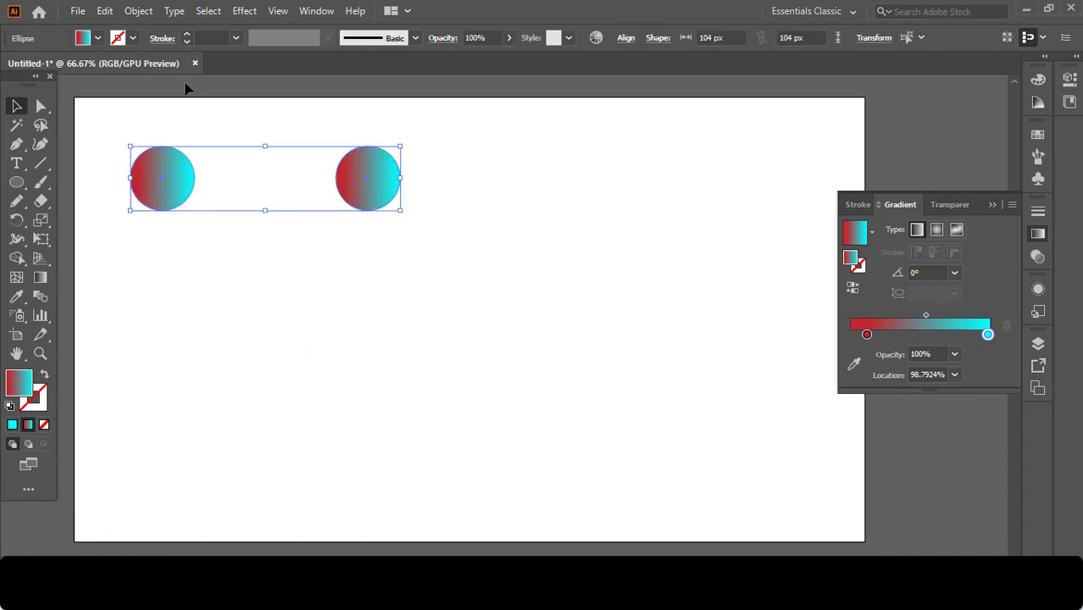
{"action": "left_click", "coordinate": [140, 12]}
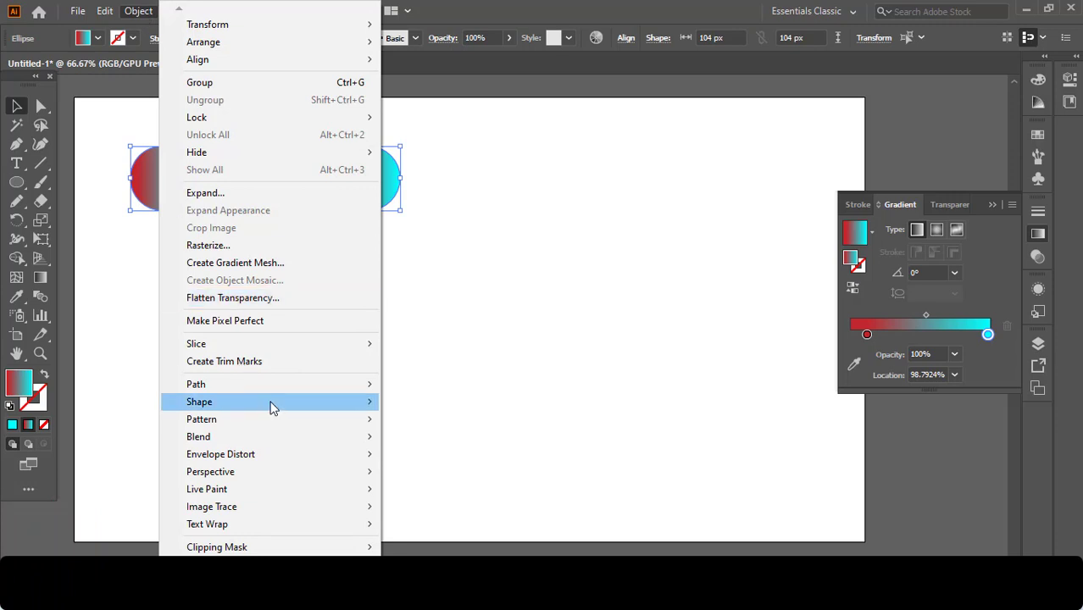
{"action": "mouse_move", "coordinate": [261, 437]}
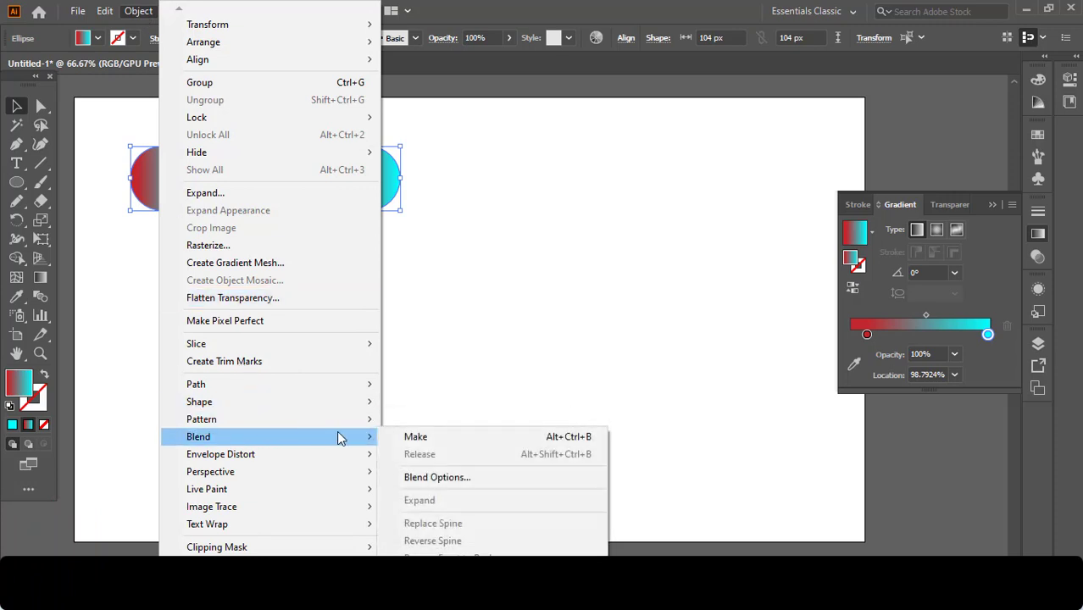
{"action": "left_click", "coordinate": [411, 437]}
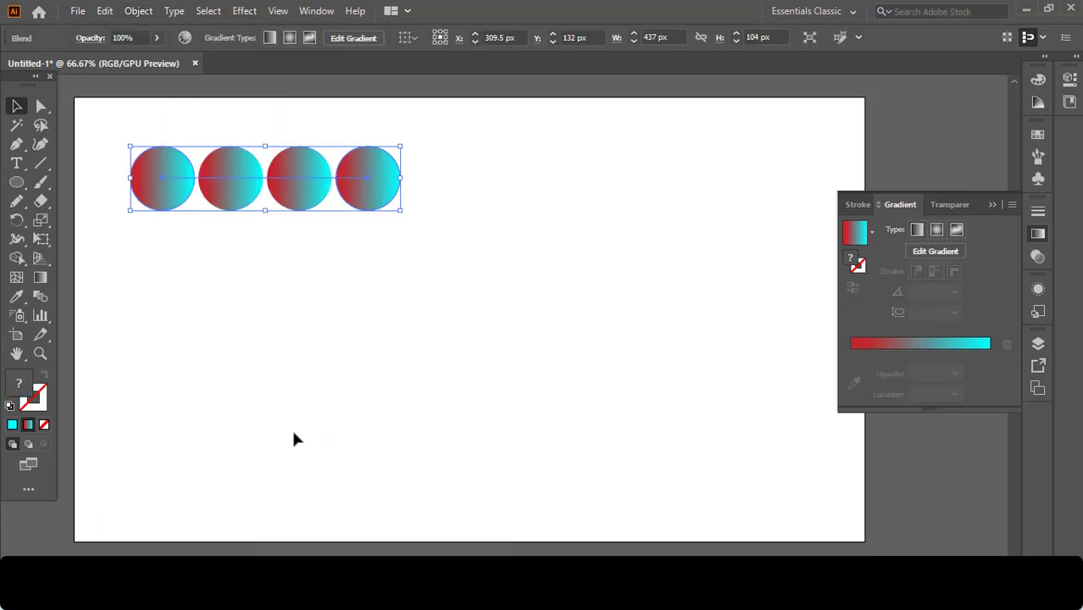
Set the blend spacing to Specified Steps with 300 steps and move the blended bar slightly up and right.
{"action": "double_click", "coordinate": [41, 298]}
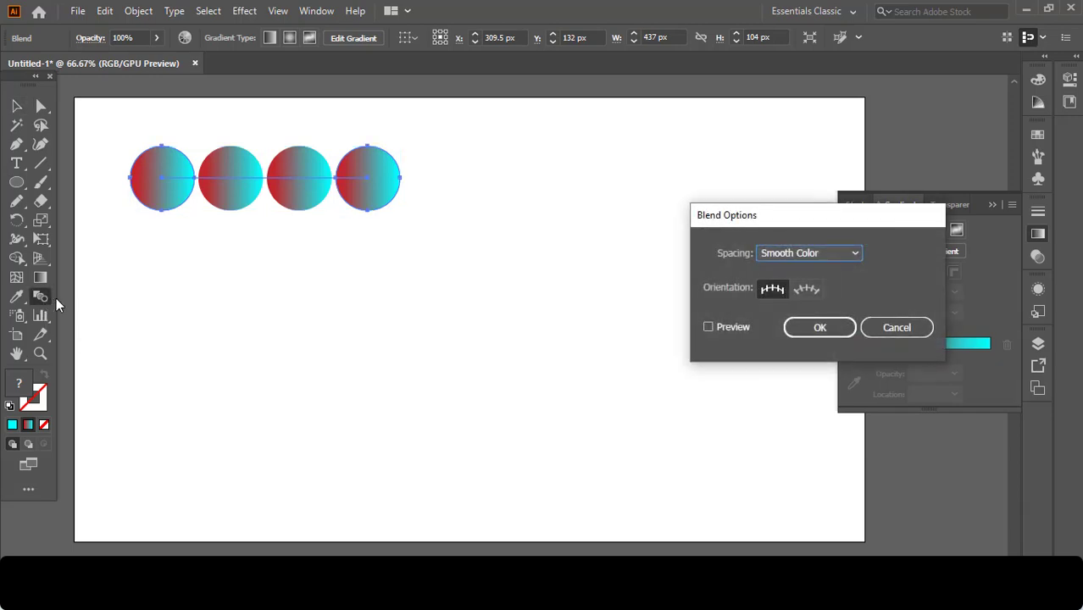
{"action": "left_click", "coordinate": [718, 332]}
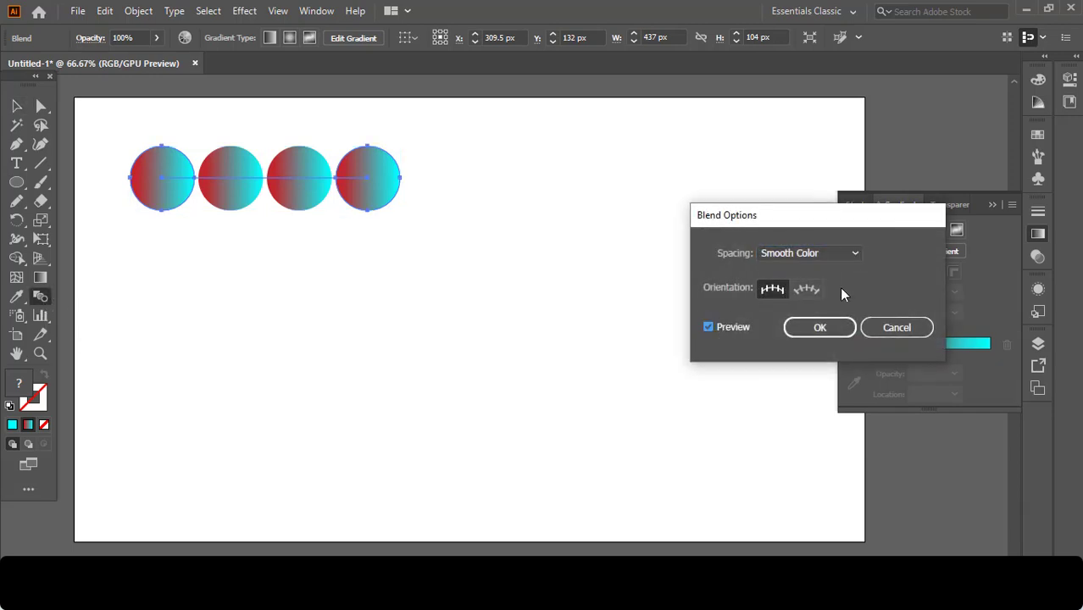
{"action": "left_click", "coordinate": [853, 255]}
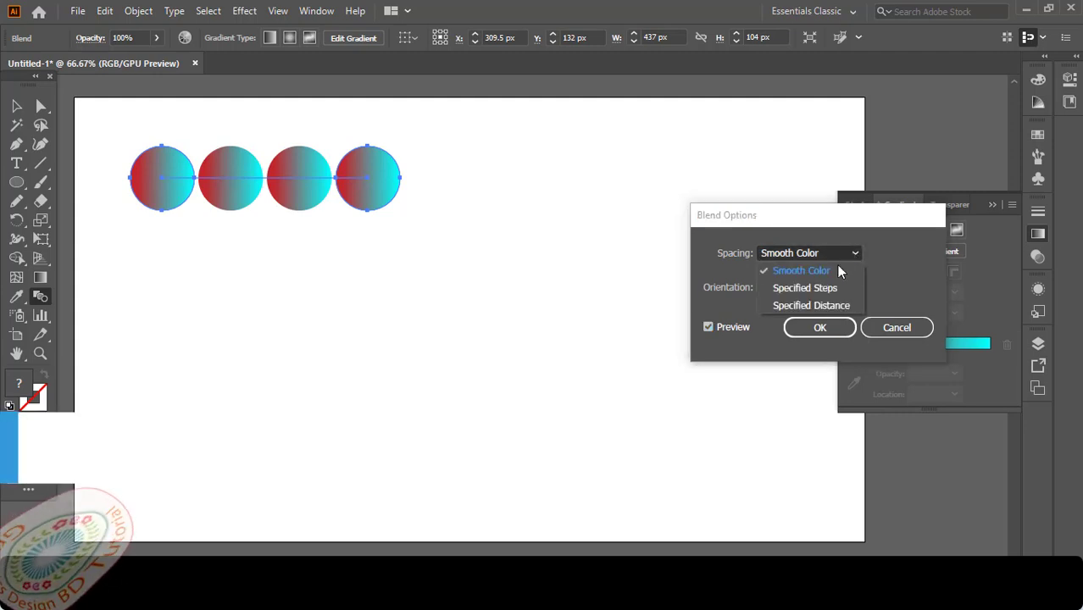
{"action": "left_click", "coordinate": [817, 287]}
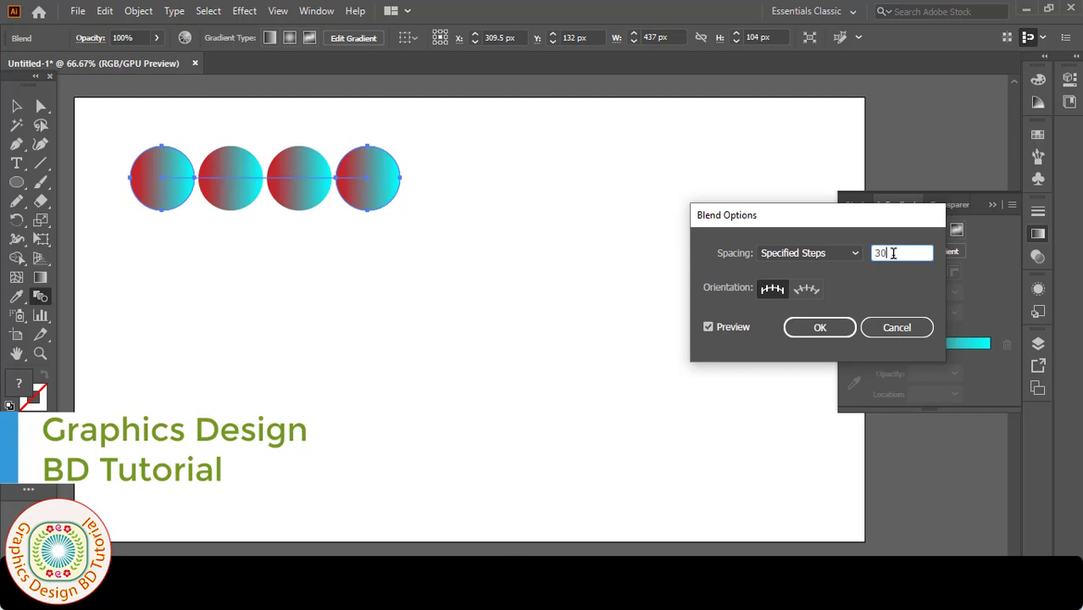
{"action": "left_click", "coordinate": [709, 328]}
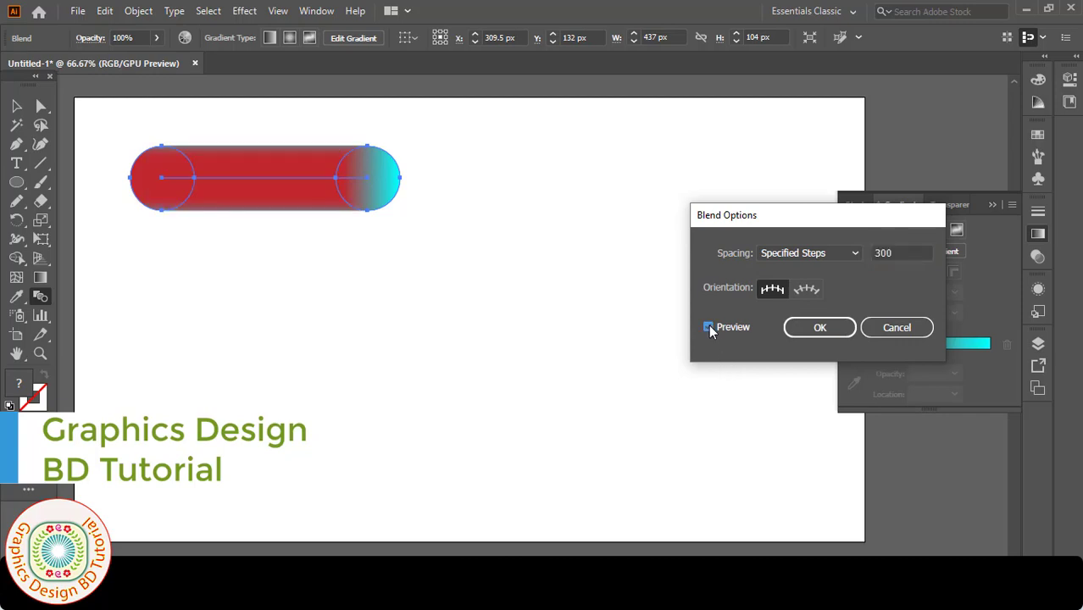
{"action": "left_click", "coordinate": [813, 328]}
{"action": "left_click_drag", "start_coordinate": [261, 179], "coordinate": [288, 153]}
{"action": "left_click", "coordinate": [305, 238]}
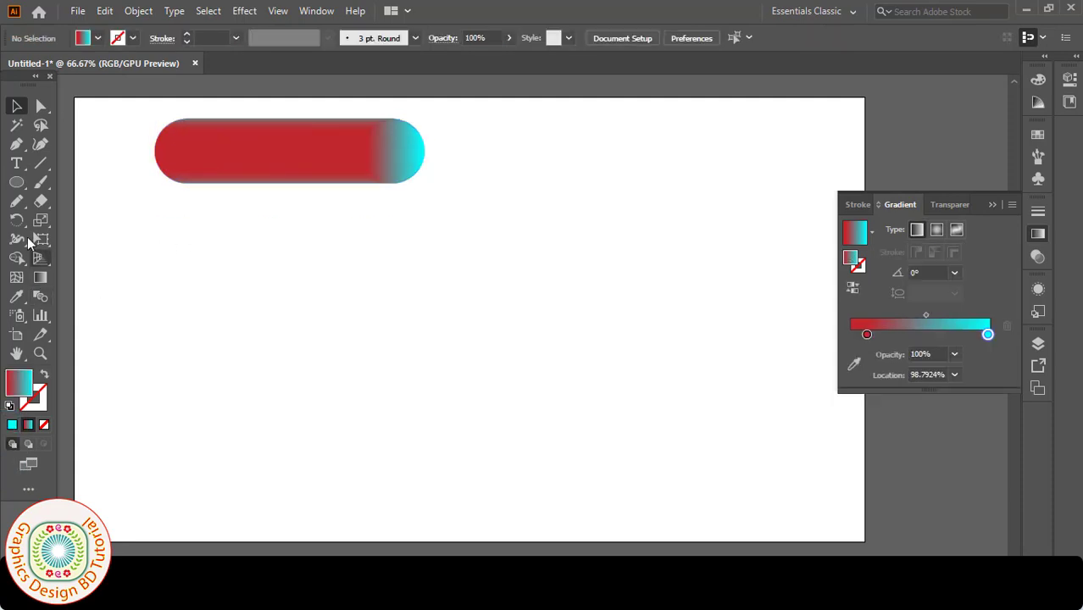
Draw a looping freehand letter P without fill below the blended bar using the Pencil tool.
{"action": "left_click", "coordinate": [21, 206]}
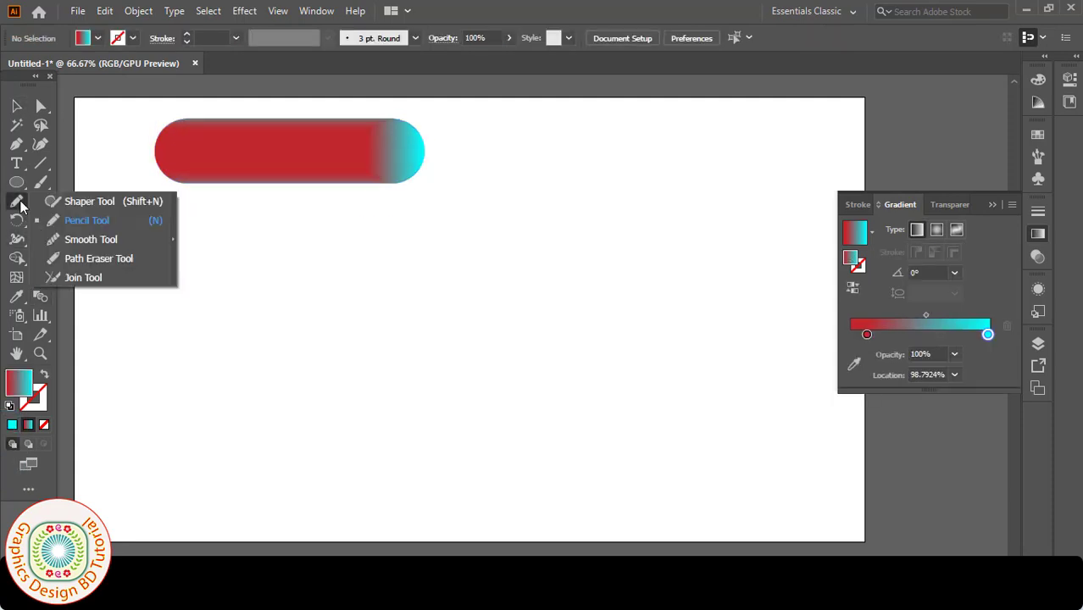
{"action": "left_click", "coordinate": [90, 221]}
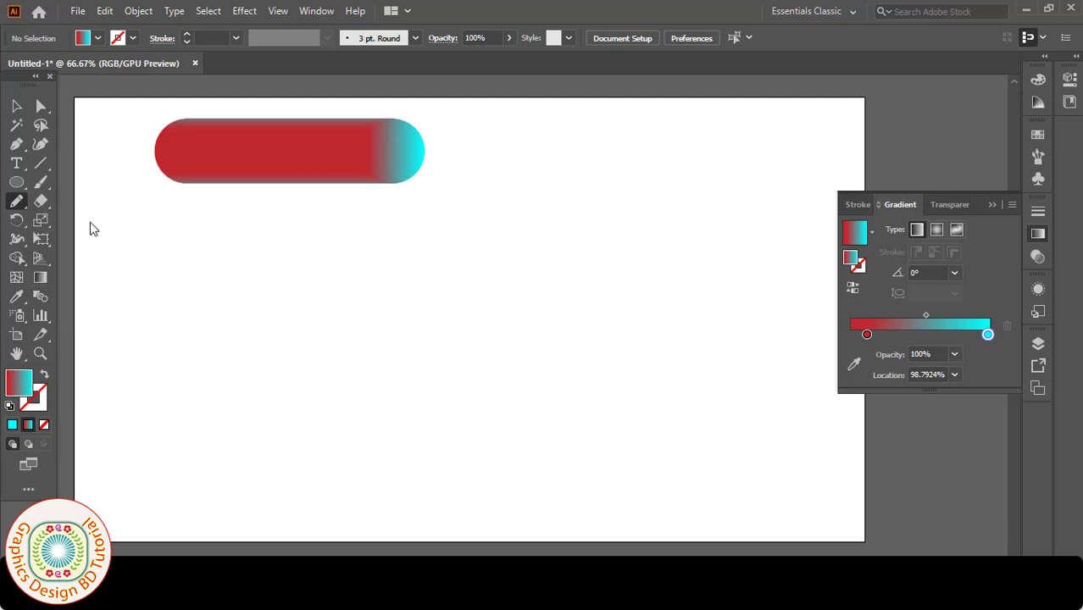
{"action": "key", "text": "slash"}
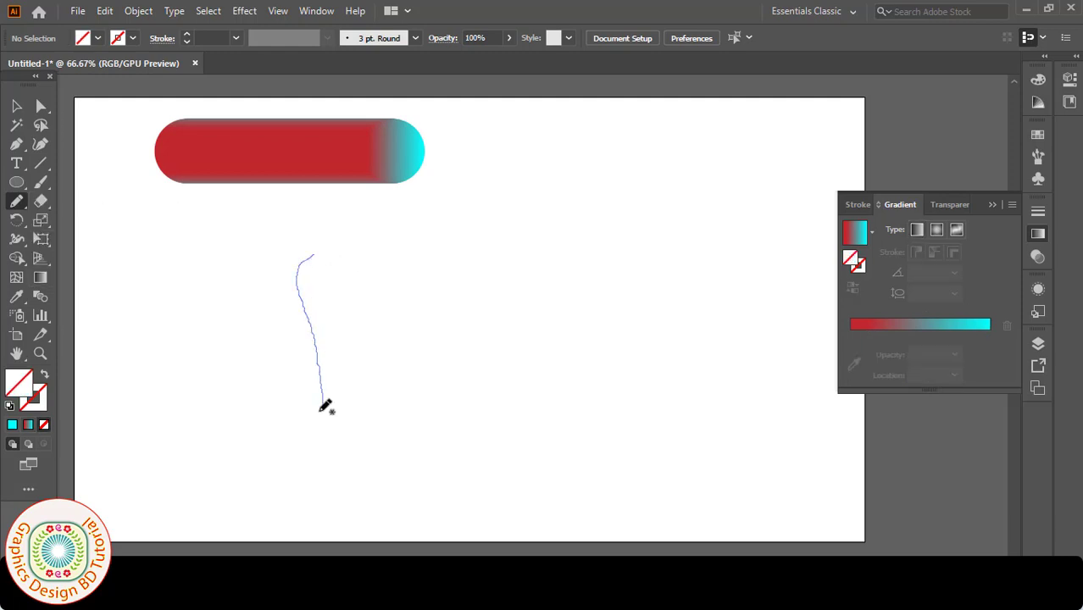
{"action": "mouse_move", "coordinate": [322, 411]}
{"action": "left_mouse_down"}
{"action": "mouse_move", "coordinate": [294, 379]}
{"action": "mouse_move", "coordinate": [367, 338]}
{"action": "left_mouse_up"}
{"action": "left_click_drag", "start_coordinate": [289, 277], "coordinate": [271, 280]}
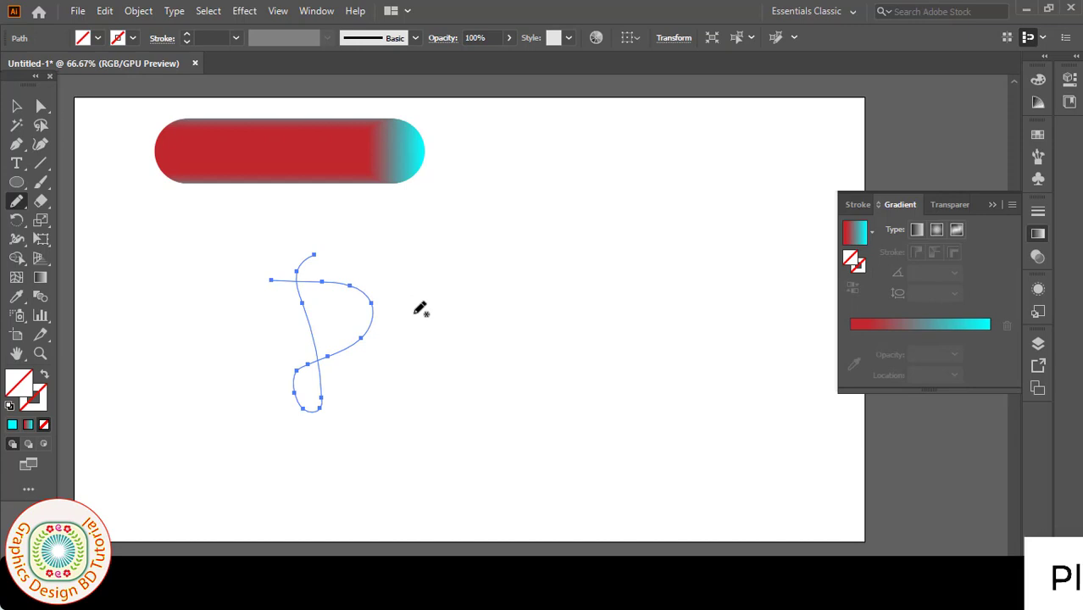
Give the P path a black stroke with a weight of 1 pt.
{"action": "left_click", "coordinate": [185, 32]}
{"action": "left_click", "coordinate": [235, 37]}
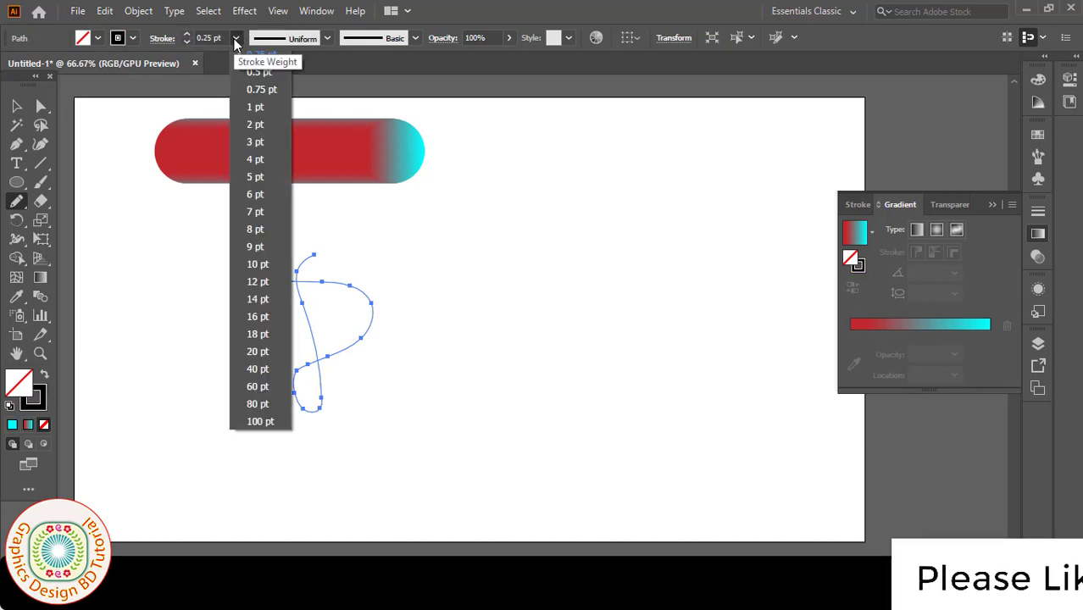
{"action": "left_click", "coordinate": [256, 106]}
Draw a freehand letter W to the right of the P and enlarge it slightly.
{"action": "mouse_move", "coordinate": [507, 324]}
{"action": "left_mouse_down"}
{"action": "mouse_move", "coordinate": [513, 358]}
{"action": "mouse_move", "coordinate": [569, 349]}
{"action": "mouse_move", "coordinate": [606, 369]}
{"action": "mouse_move", "coordinate": [627, 316]}
{"action": "left_mouse_up"}
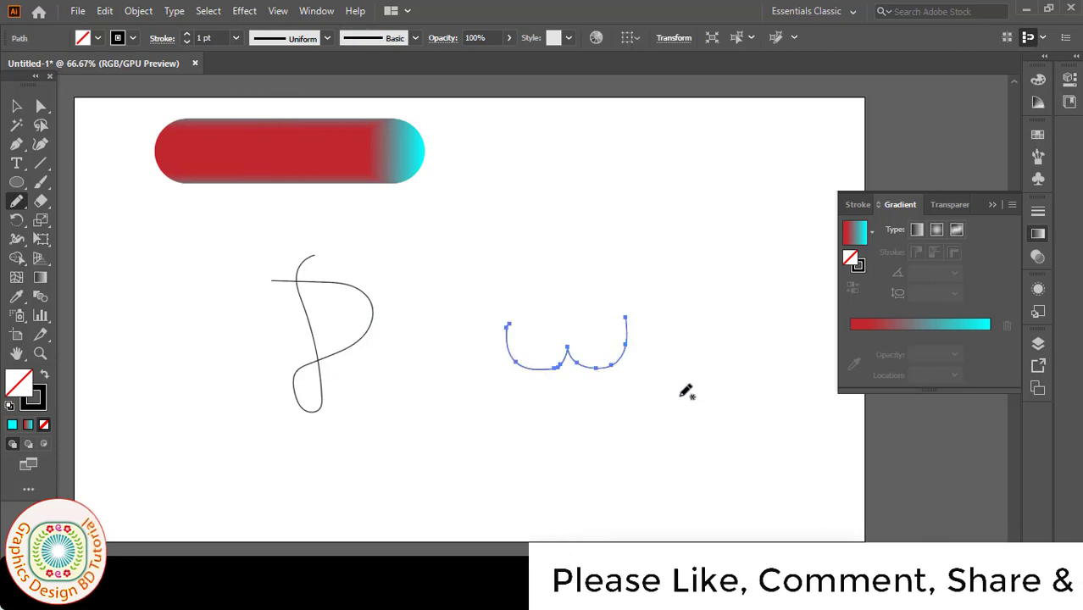
{"action": "key", "text": "v"}
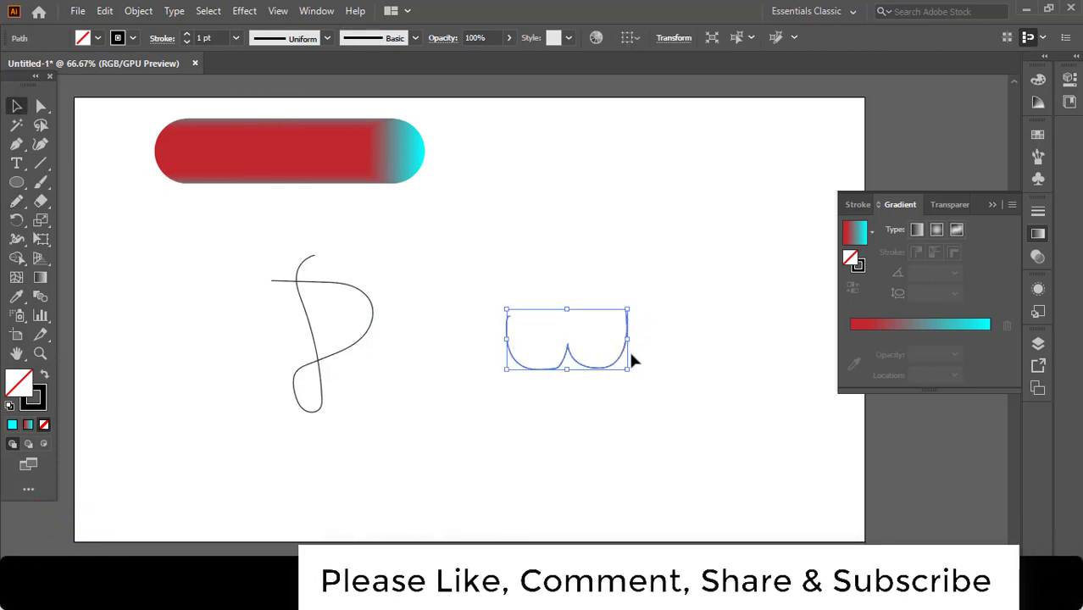
{"action": "left_click_drag", "start_coordinate": [628, 368], "coordinate": [641, 378]}
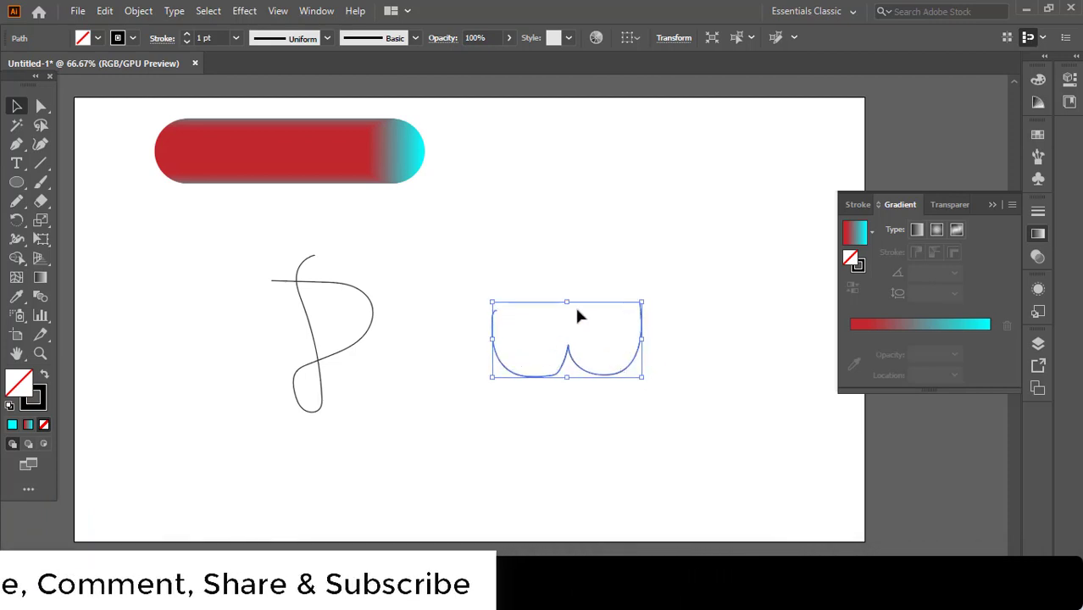
Stretch the W slightly taller and place a copy of the blended bar above it, level with the original bar.
{"action": "left_click_drag", "start_coordinate": [567, 304], "coordinate": [566, 300]}
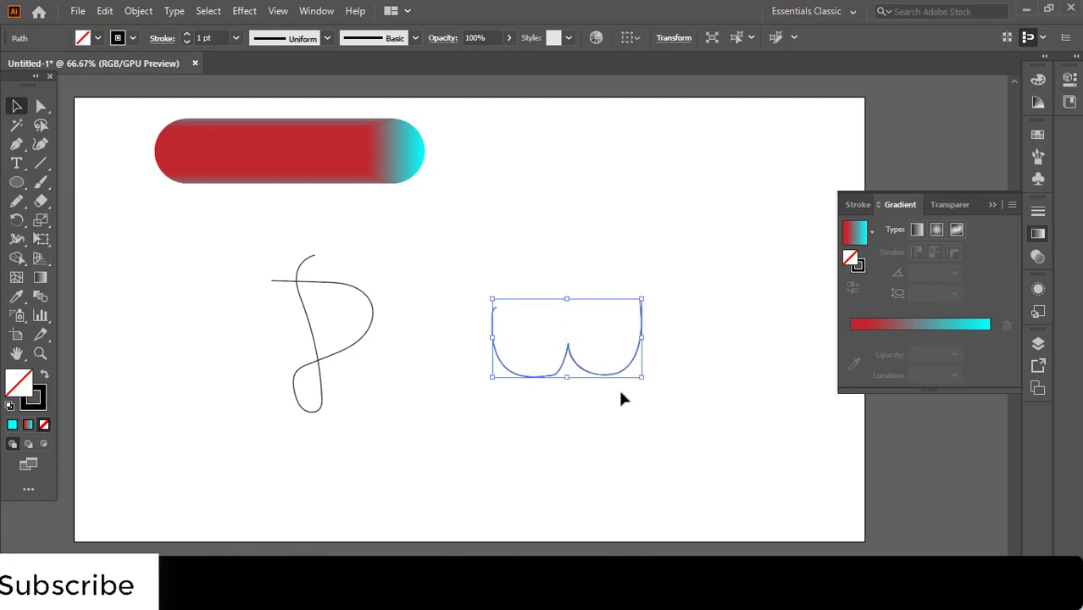
{"action": "left_click", "coordinate": [522, 437]}
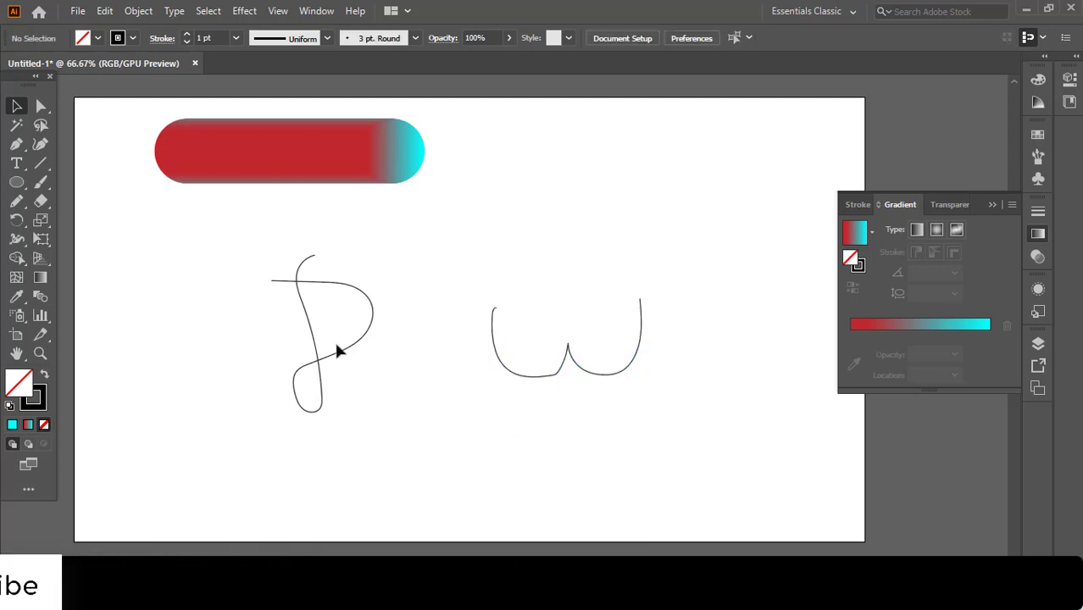
{"action": "left_click", "coordinate": [274, 160]}
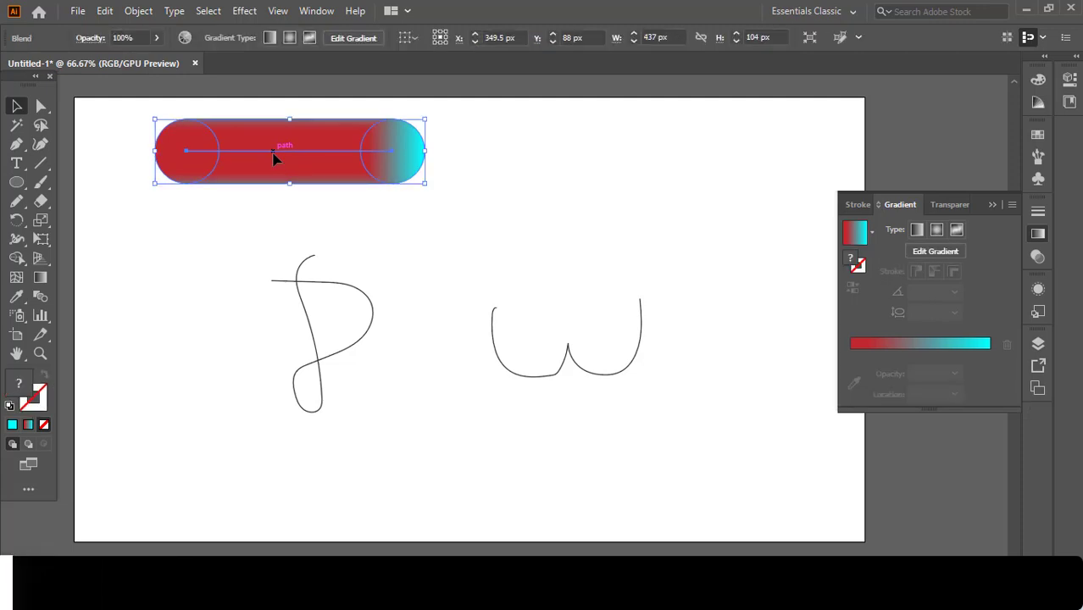
{"action": "left_click_drag", "start_coordinate": [273, 159], "coordinate": [610, 161]}
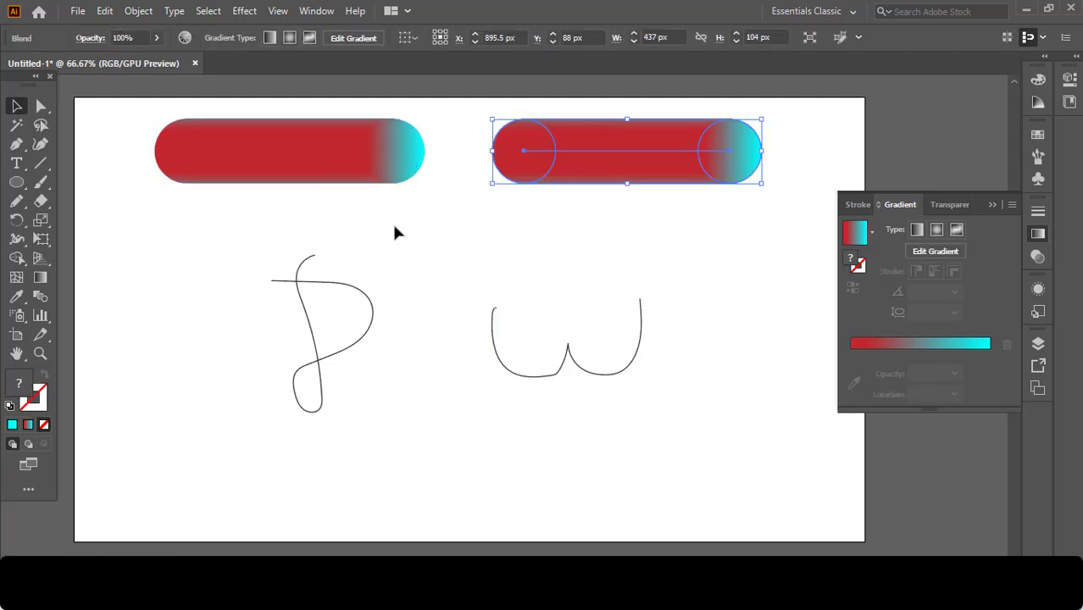
{"action": "left_click", "coordinate": [193, 246]}
Shrink the original blended bar proportionally to 218.5 px wide and move the P path directly beneath it.
{"action": "left_click_drag", "start_coordinate": [336, 355], "coordinate": [287, 341]}
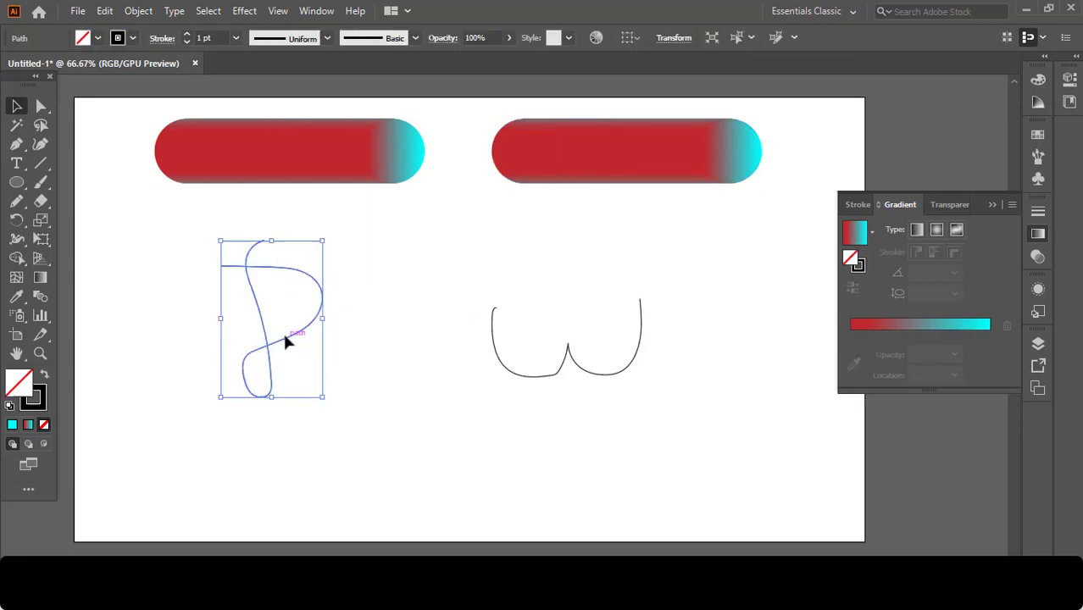
{"action": "left_click", "coordinate": [266, 157]}
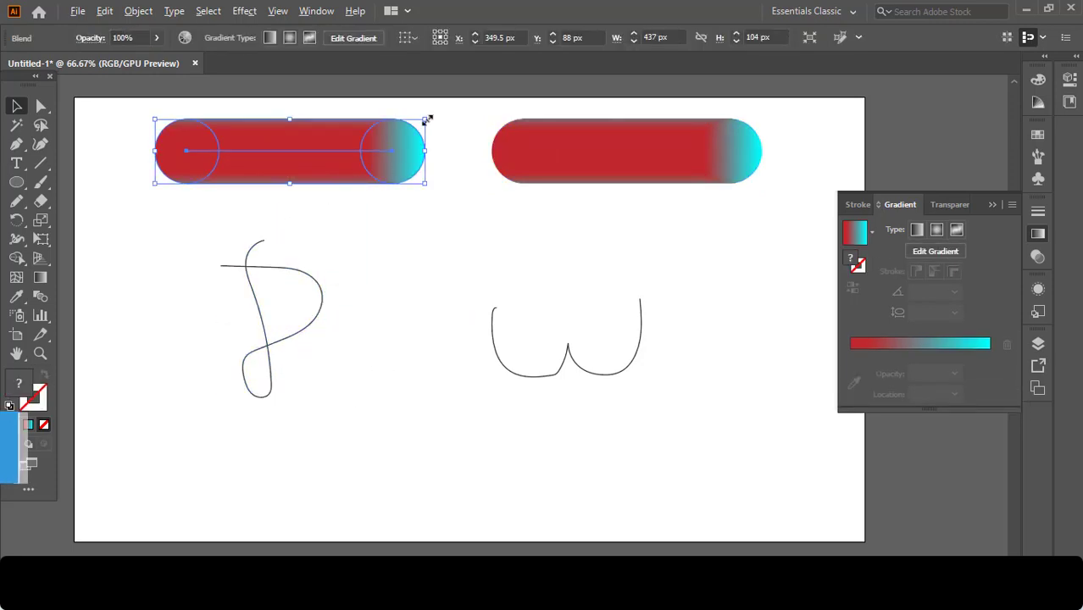
{"action": "left_click_drag", "start_coordinate": [427, 119], "coordinate": [358, 136]}
{"action": "left_click_drag", "start_coordinate": [322, 295], "coordinate": [335, 250]}
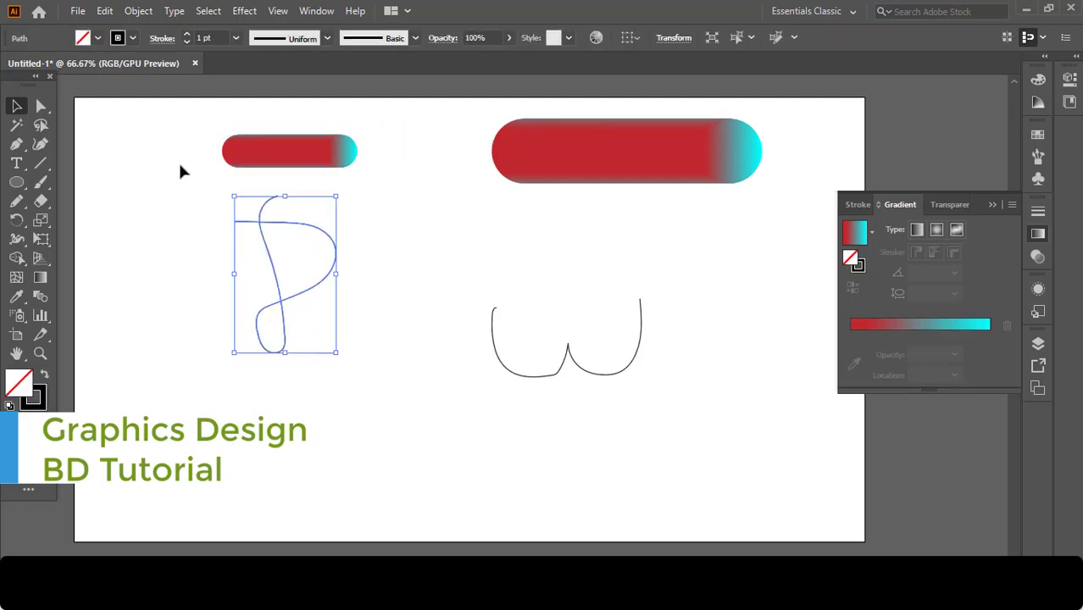
Replace the small blended bar's spine with the P path.
{"action": "left_click_drag", "start_coordinate": [190, 138], "coordinate": [345, 349]}
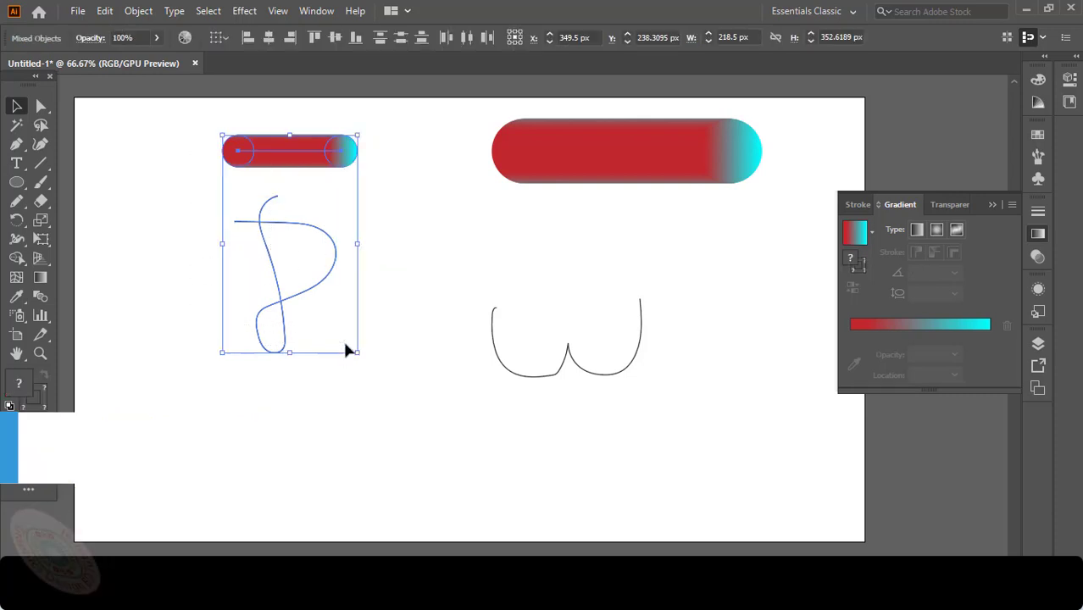
{"action": "left_click", "coordinate": [140, 11]}
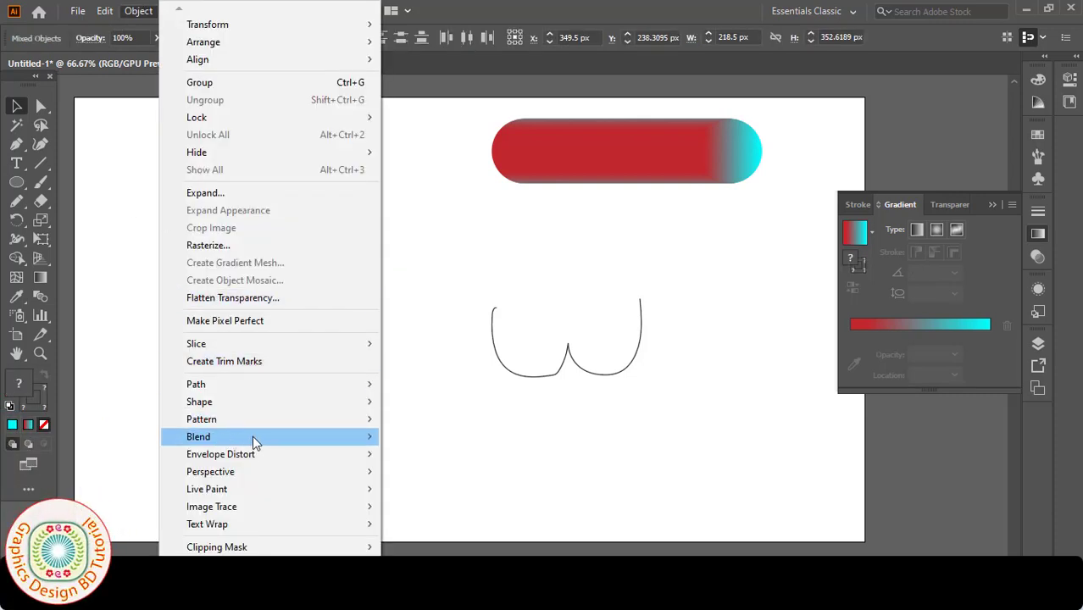
{"action": "mouse_move", "coordinate": [366, 447]}
{"action": "left_click", "coordinate": [449, 527]}
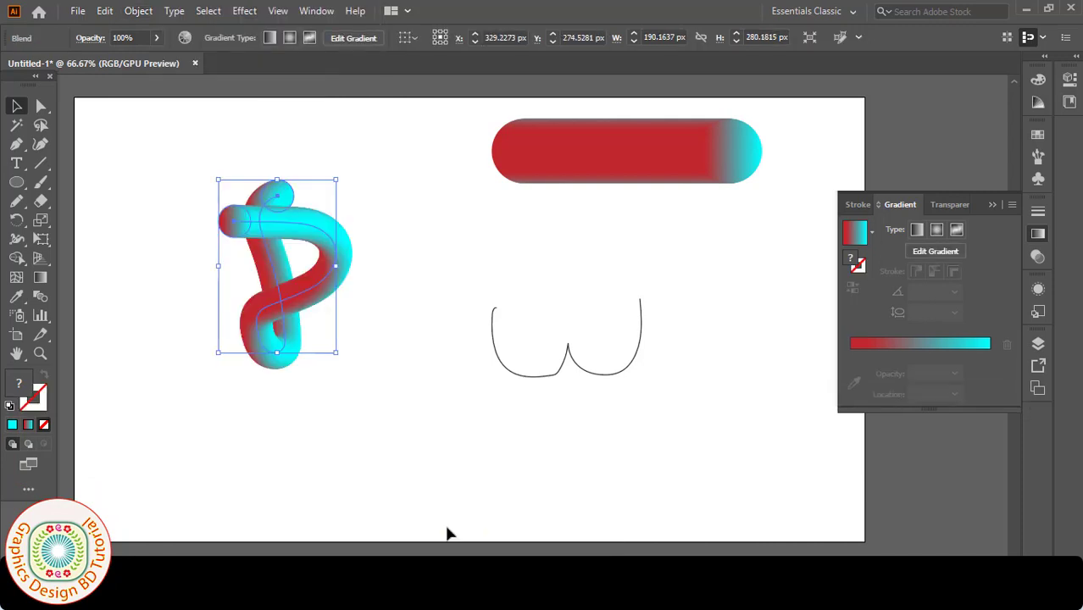
Move the W path up, center the copied blended bar above it and shrink the bar to about half size.
{"action": "left_click_drag", "start_coordinate": [555, 372], "coordinate": [544, 325]}
{"action": "left_click_drag", "start_coordinate": [624, 153], "coordinate": [570, 157]}
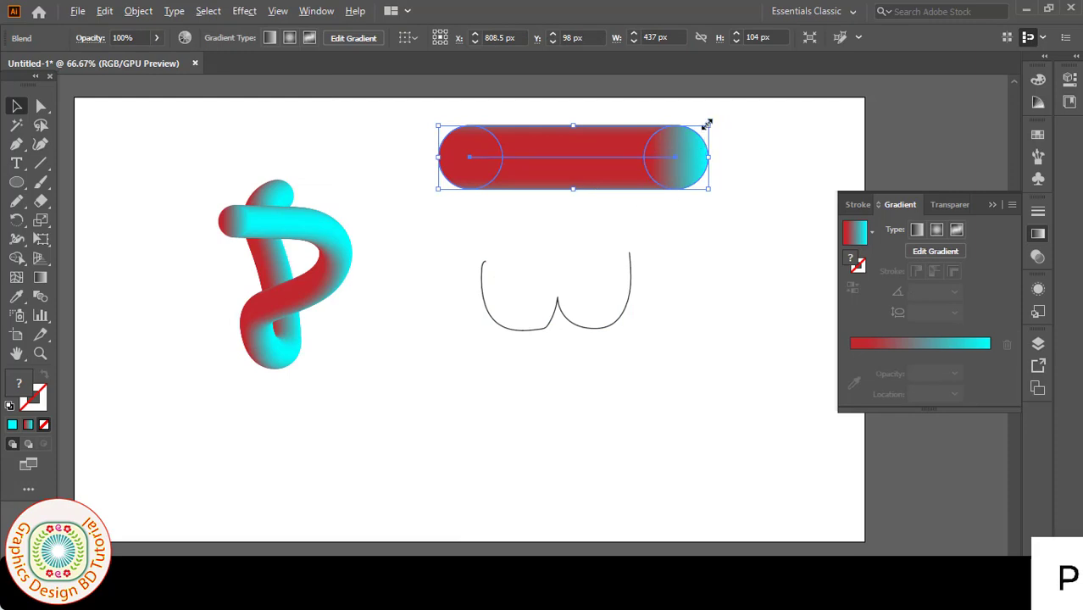
{"action": "left_click_drag", "start_coordinate": [707, 123], "coordinate": [677, 144]}
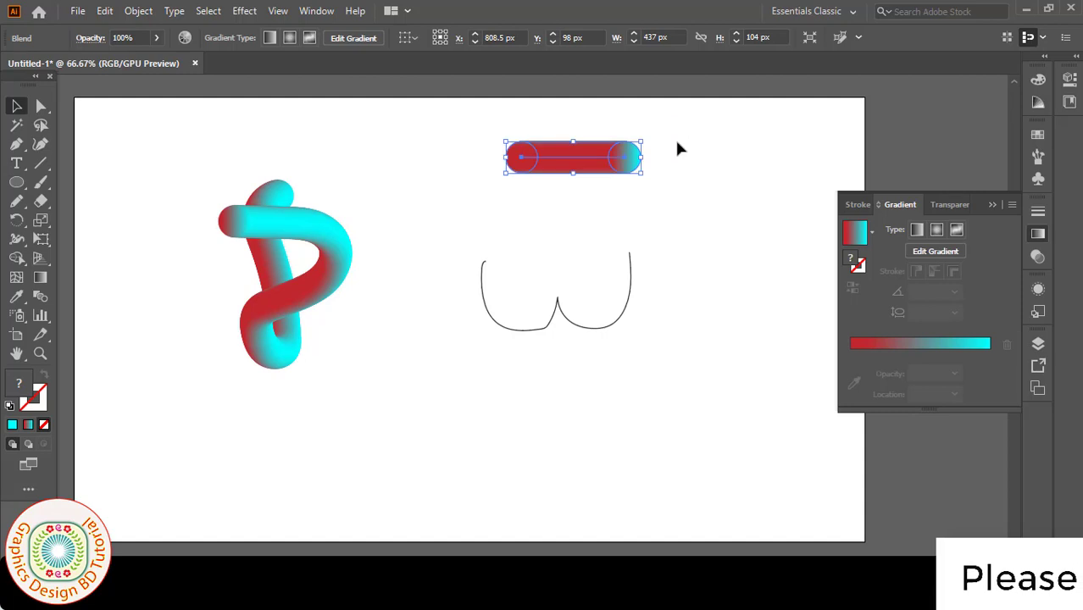
{"action": "left_click", "coordinate": [693, 208]}
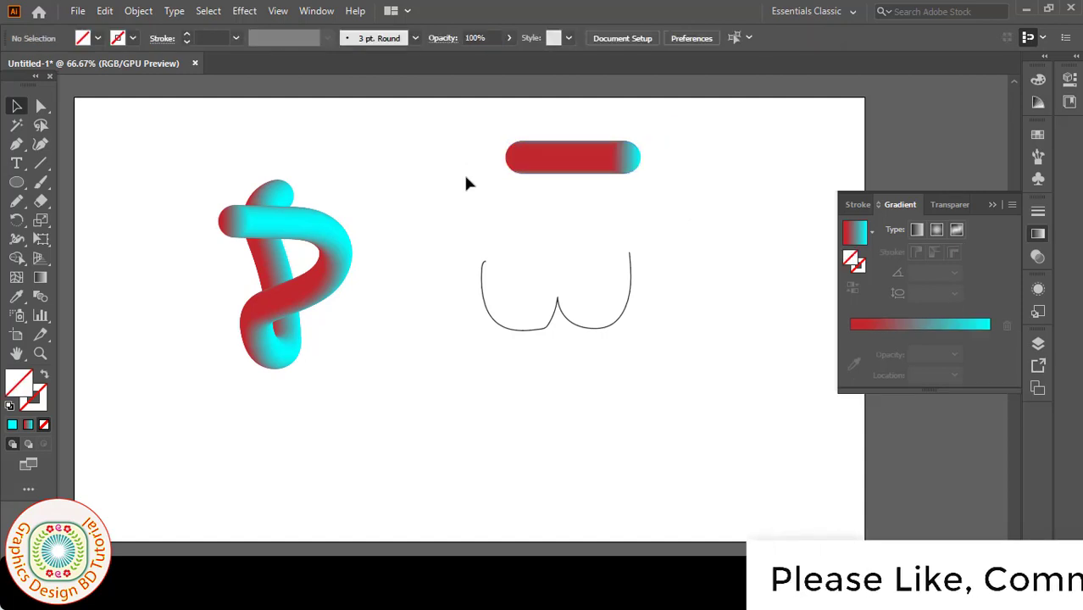
Replace the copied blended bar's spine with the W path.
{"action": "left_click_drag", "start_coordinate": [462, 138], "coordinate": [651, 386]}
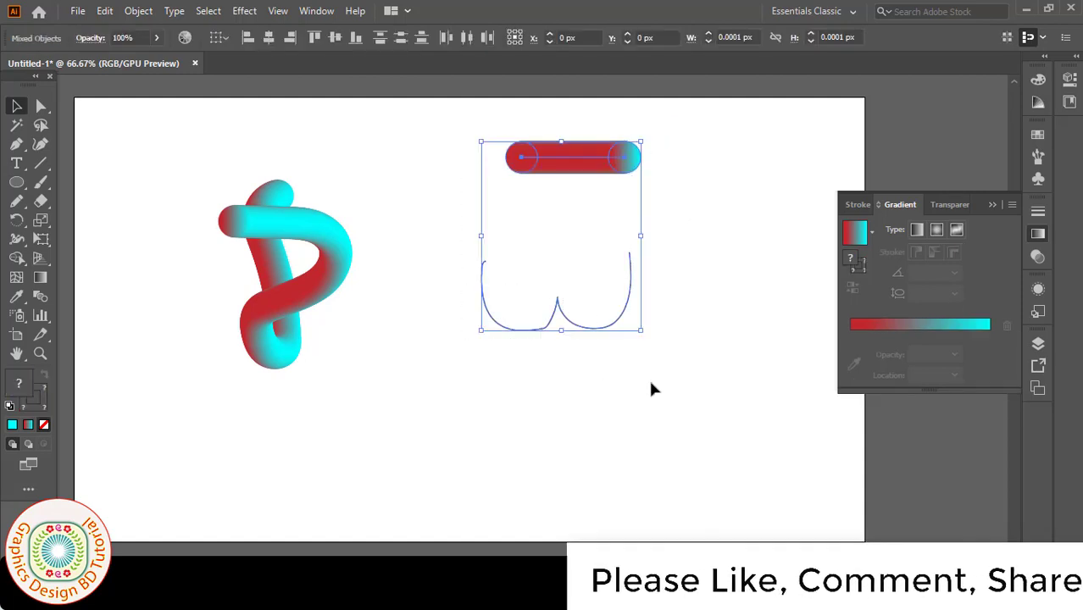
{"action": "left_click", "coordinate": [140, 11]}
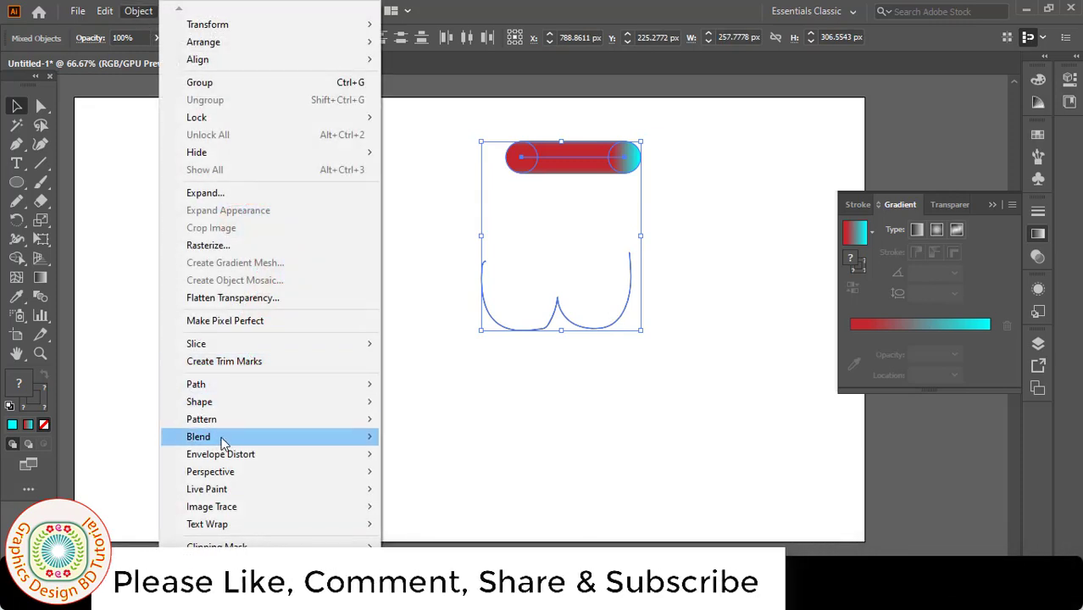
{"action": "mouse_move", "coordinate": [319, 439]}
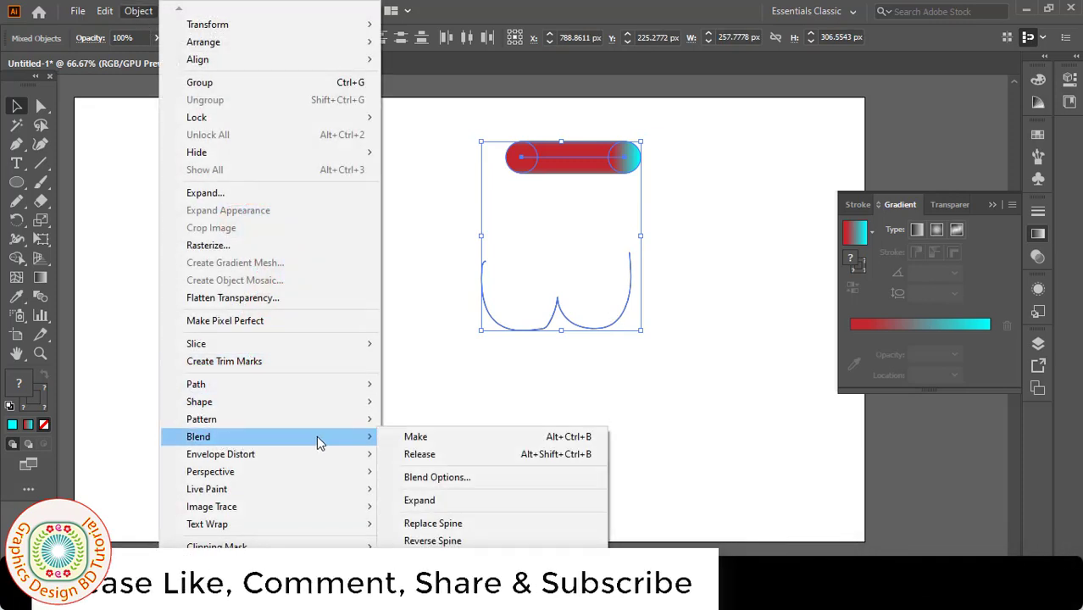
{"action": "left_click", "coordinate": [434, 523]}
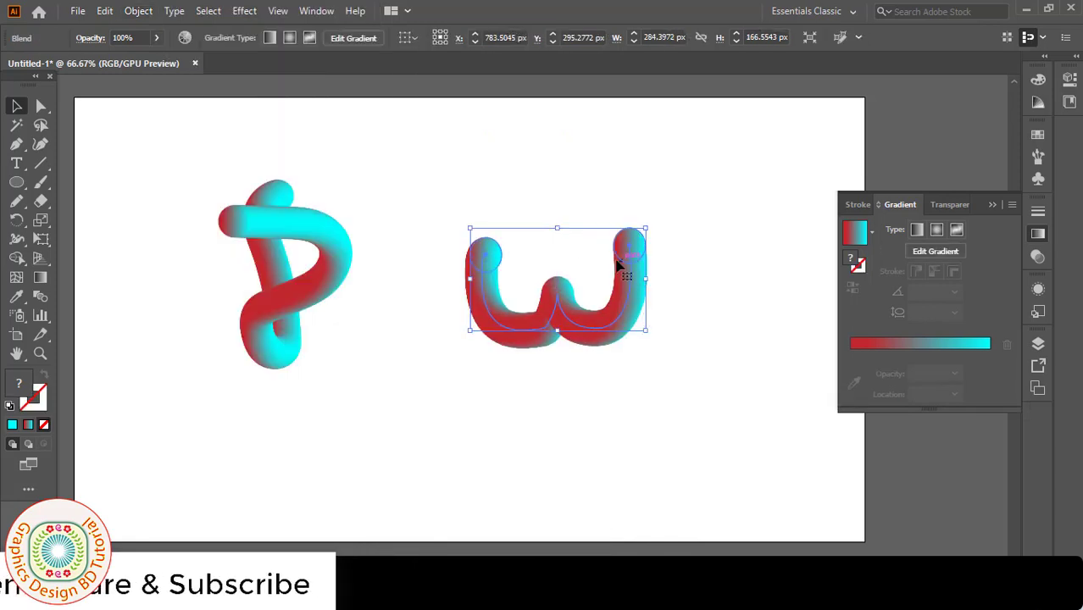
Enlarge the blended W and move it closer to the P.
{"action": "left_click_drag", "start_coordinate": [645, 330], "coordinate": [541, 332]}
{"action": "left_click", "coordinate": [552, 411]}
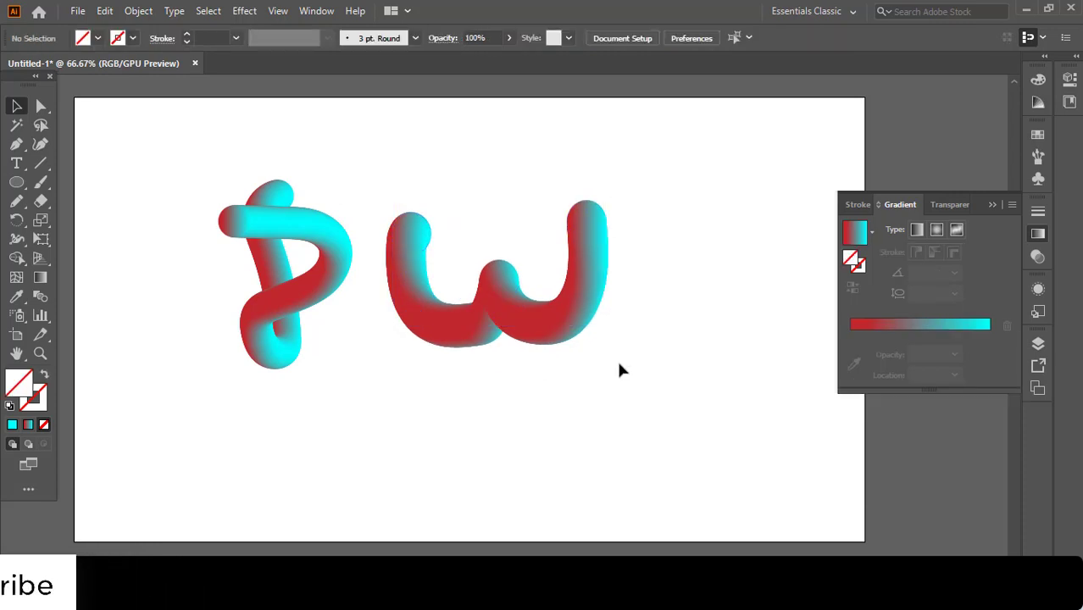
Collapse the gradient settings and group the blended P and W together.
{"action": "left_click", "coordinate": [993, 207]}
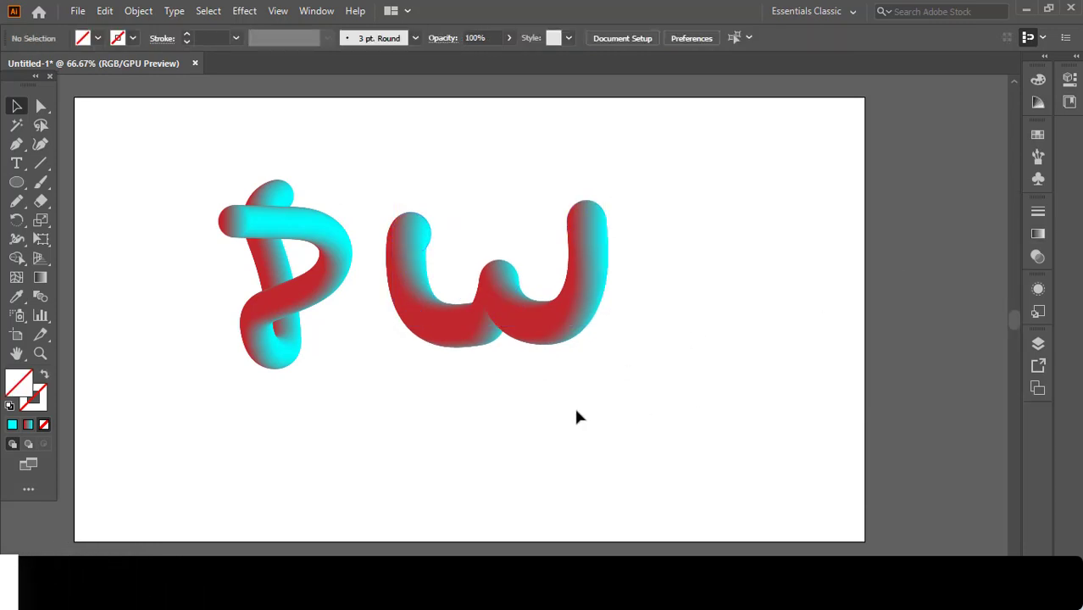
{"action": "left_click_drag", "start_coordinate": [644, 382], "coordinate": [621, 387]}
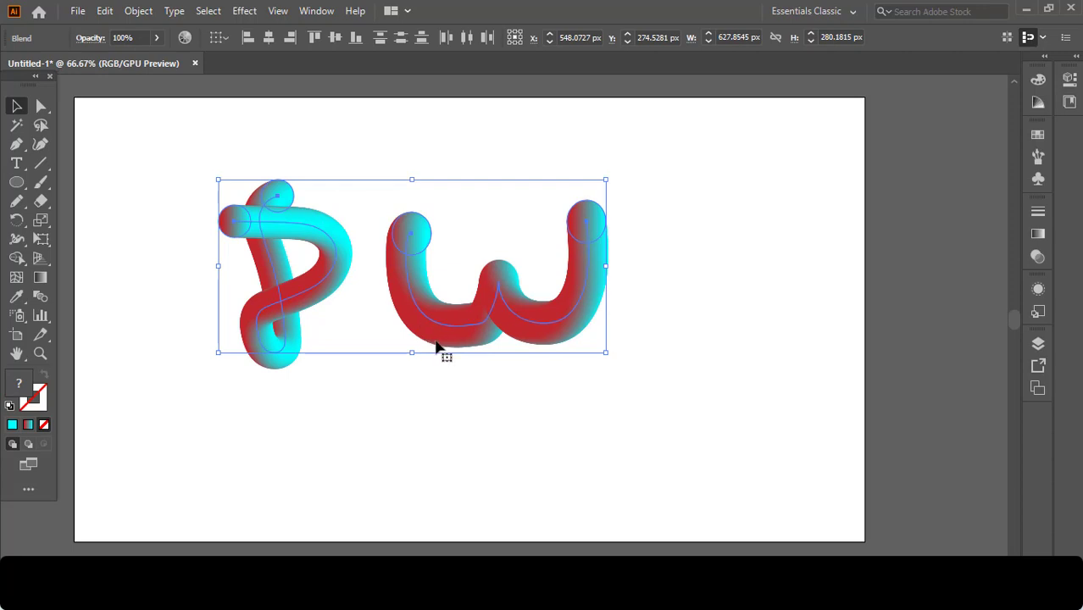
{"action": "key", "text": "ctrl+g"}
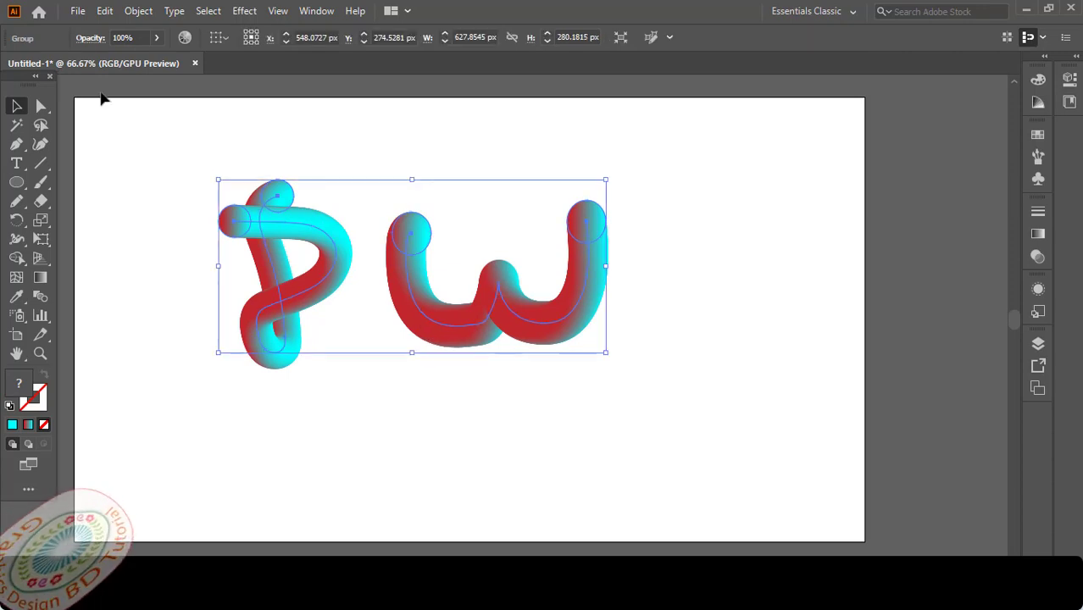
Save the document to the Desktop as "Logo Design With Blend Tool" in Adobe Illustrator format, using the Illustrator 2020 version options.
{"action": "left_click", "coordinate": [77, 10]}
{"action": "left_click", "coordinate": [105, 140]}
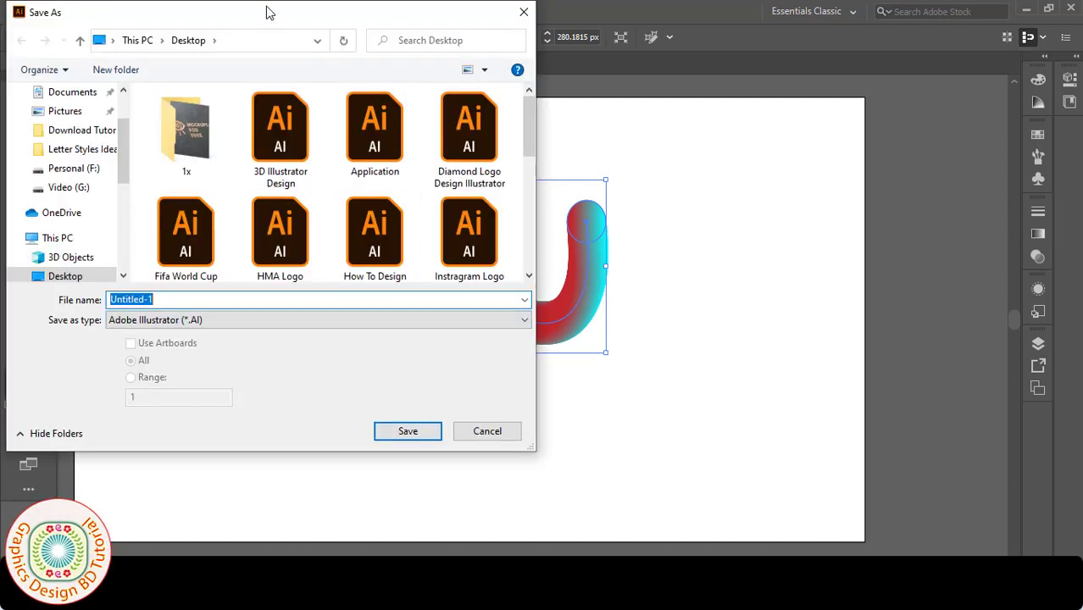
{"action": "type", "text": "Logo Design"}
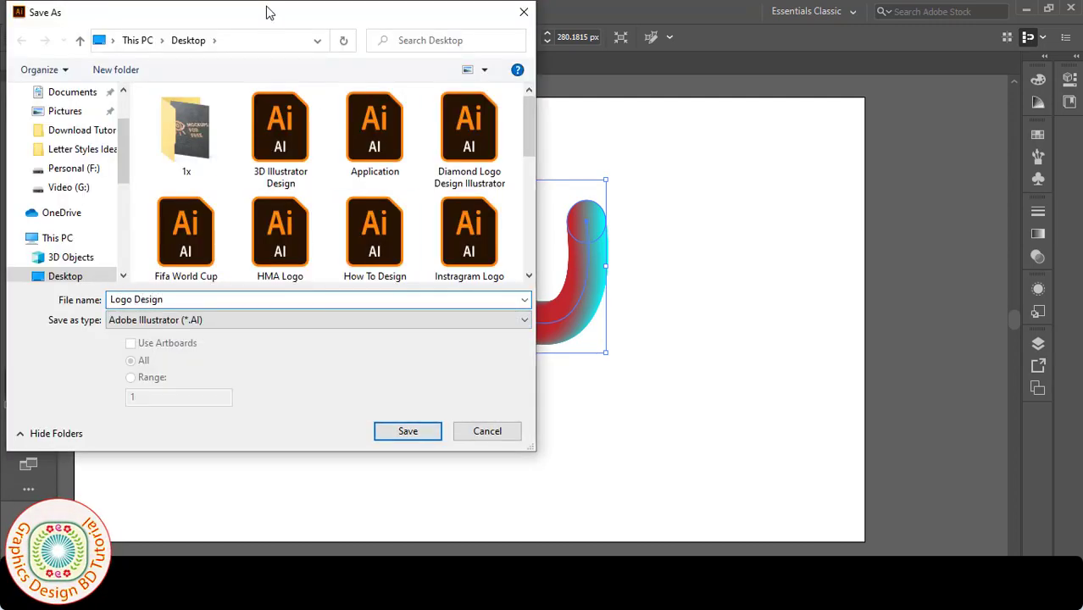
{"action": "type", "text": " With Blend Tool"}
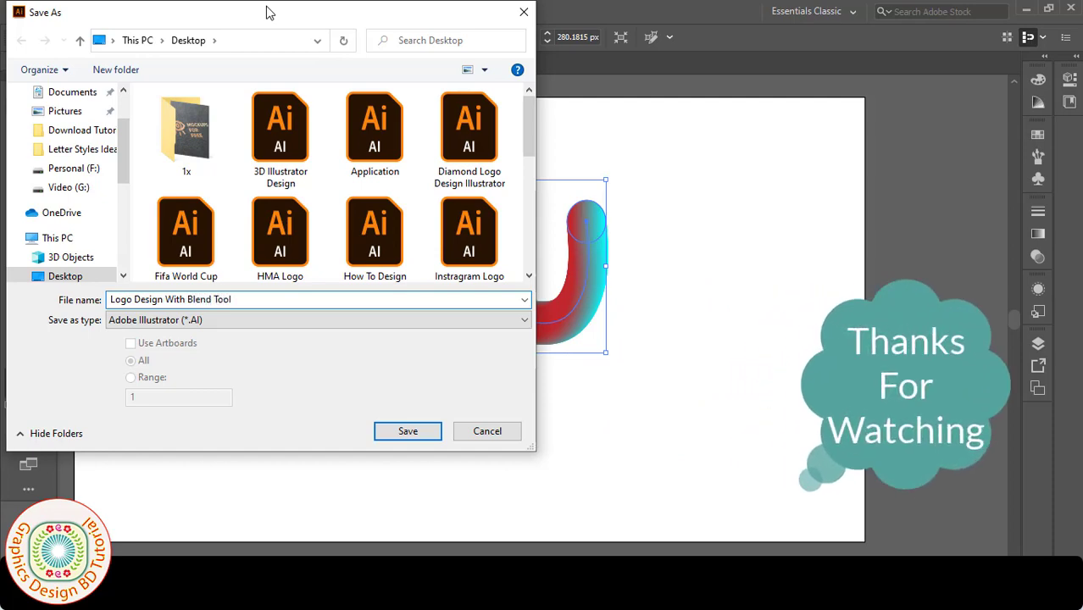
{"action": "left_click", "coordinate": [405, 432]}
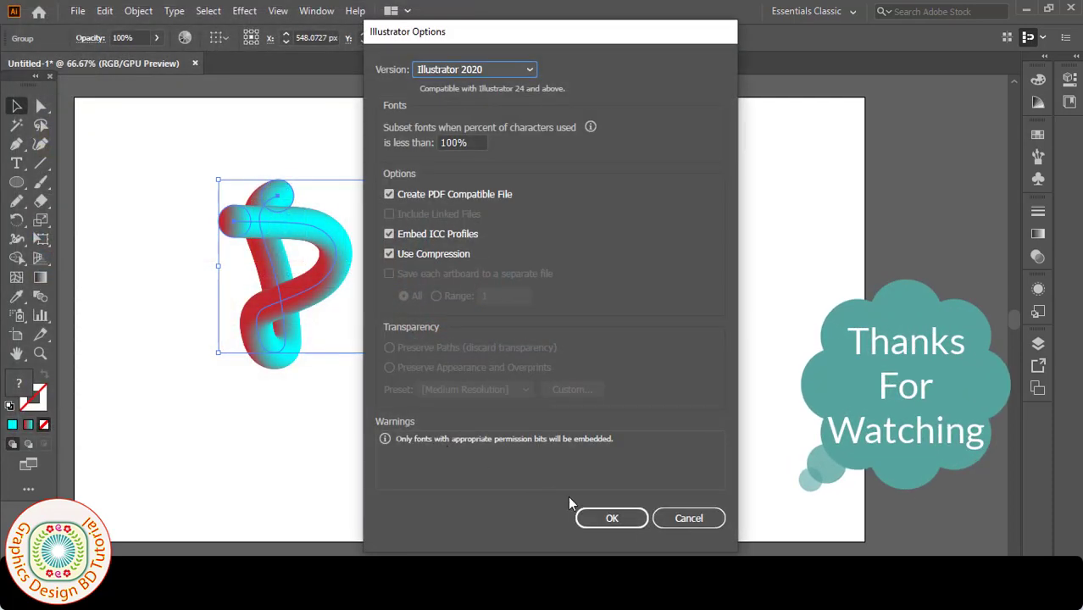
{"action": "left_click", "coordinate": [633, 520]}
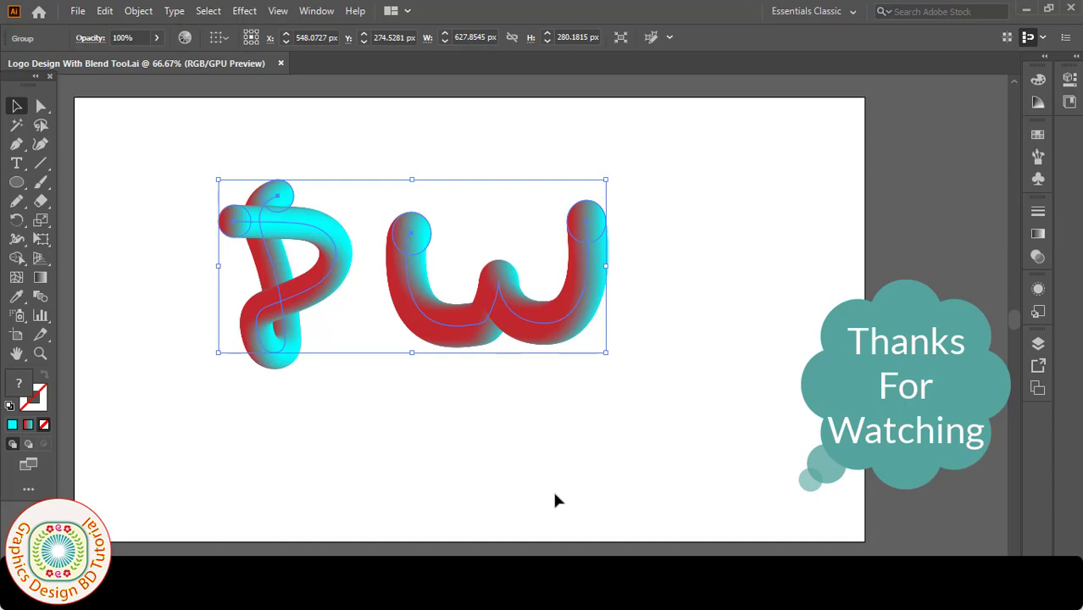
{"action": "key", "text": "ctrl"}
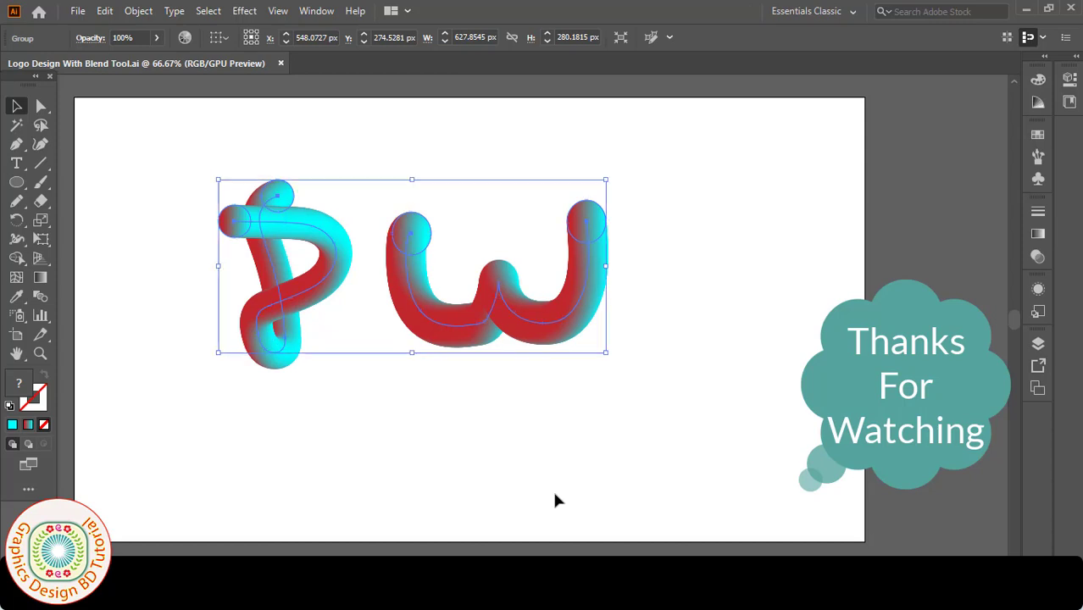